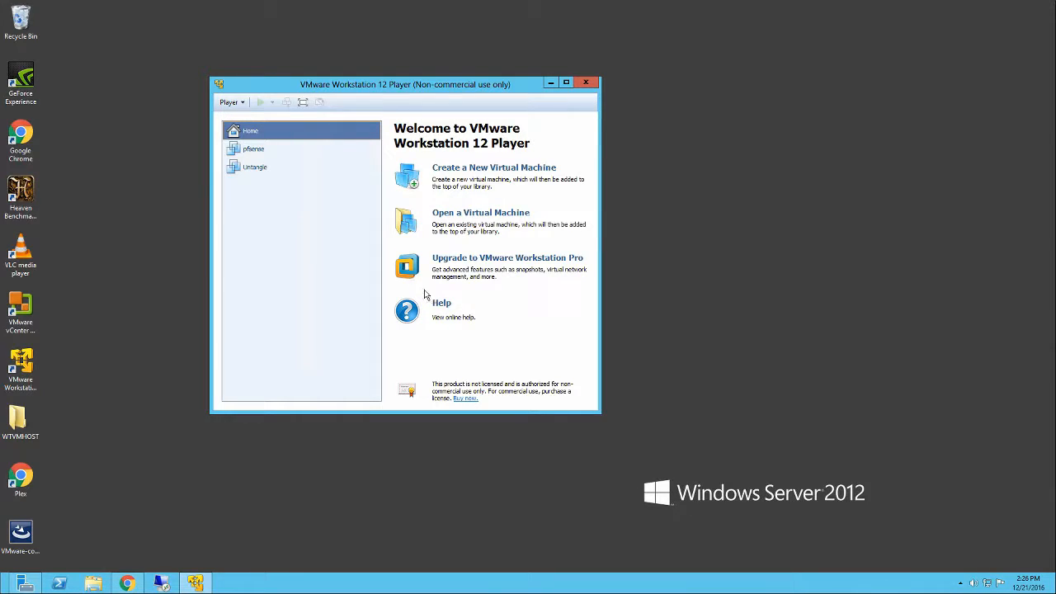
- Start a new virtual machine that installs from the VMware-VMvisor-Installer-6.0.0.update01 ISO in the ESXi 6 folder on drive E:
click(451, 171)
click(451, 171)
click(451, 172)
click(451, 172)
click(451, 171)
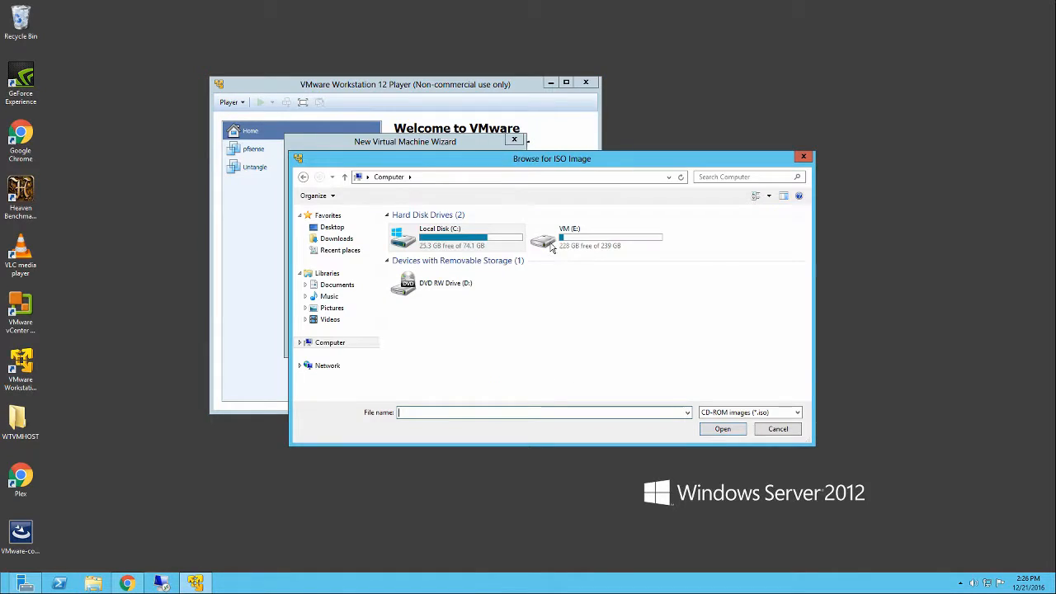
double_click(566, 230)
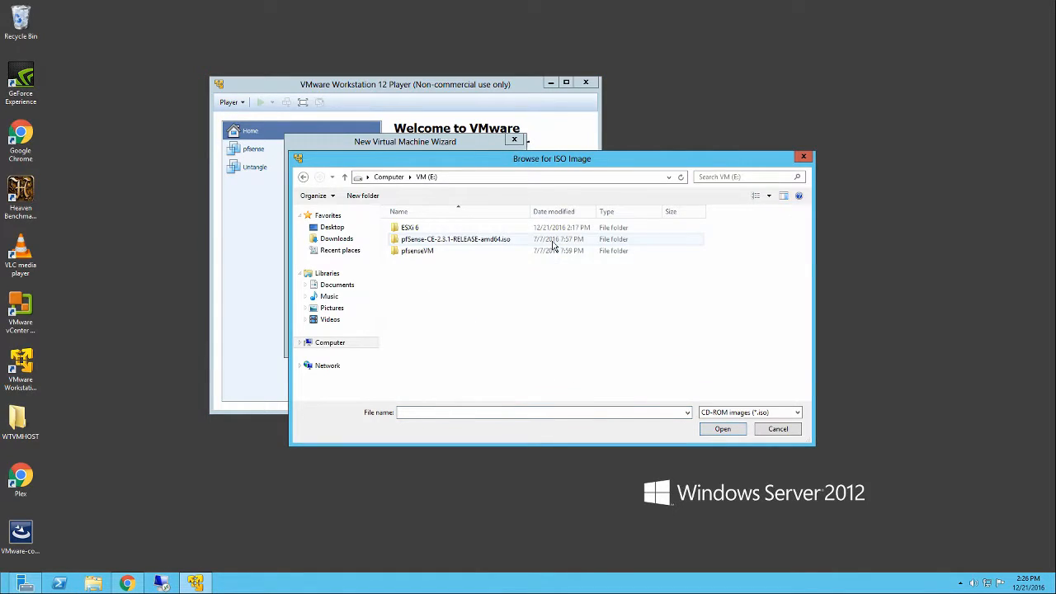
double_click(416, 230)
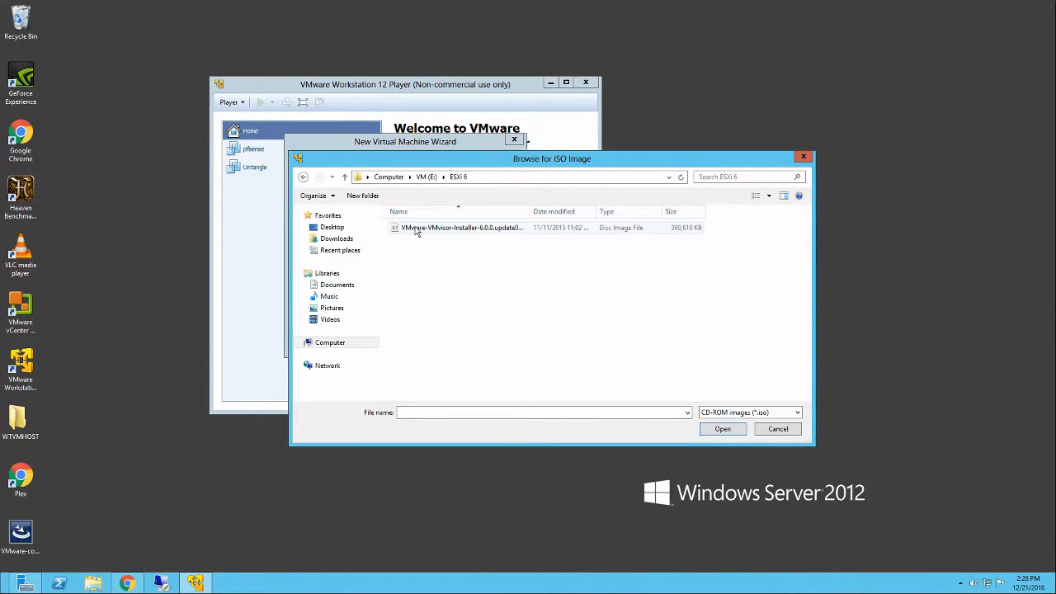
double_click(416, 231)
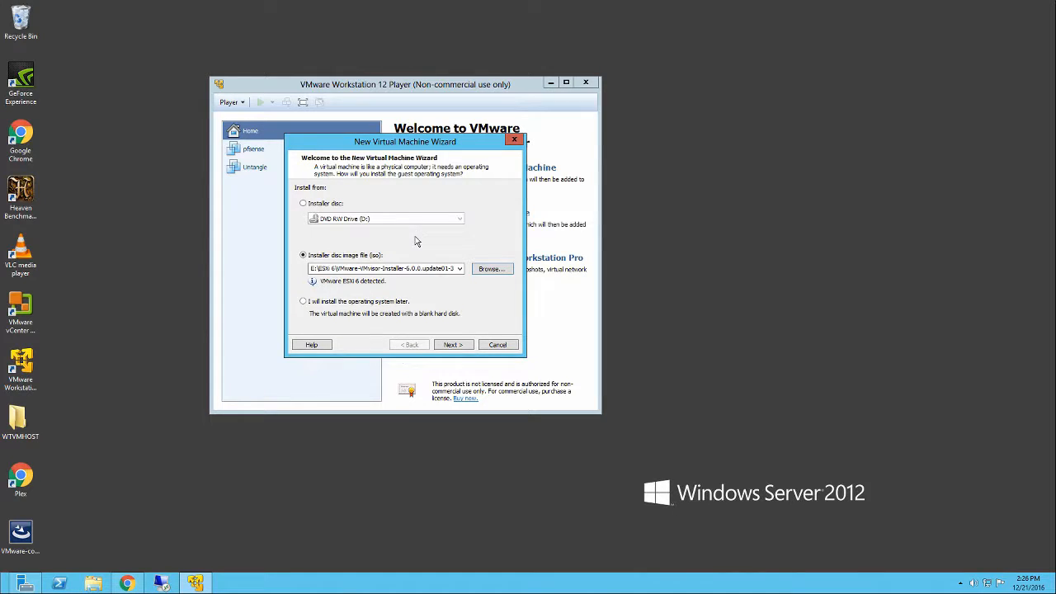
click(452, 344)
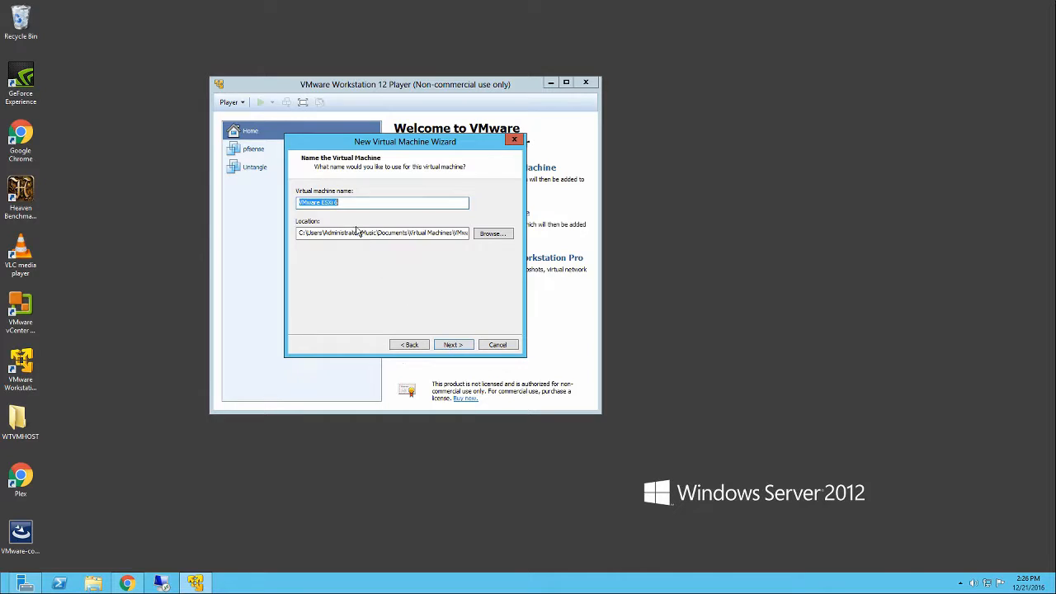
- Name the virtual machine ESXi 6 and set its location to a new folder ESXI6VM inside E:\ESXi 6
drag(320, 202, 245, 204)
key(BackSpace)
click(486, 233)
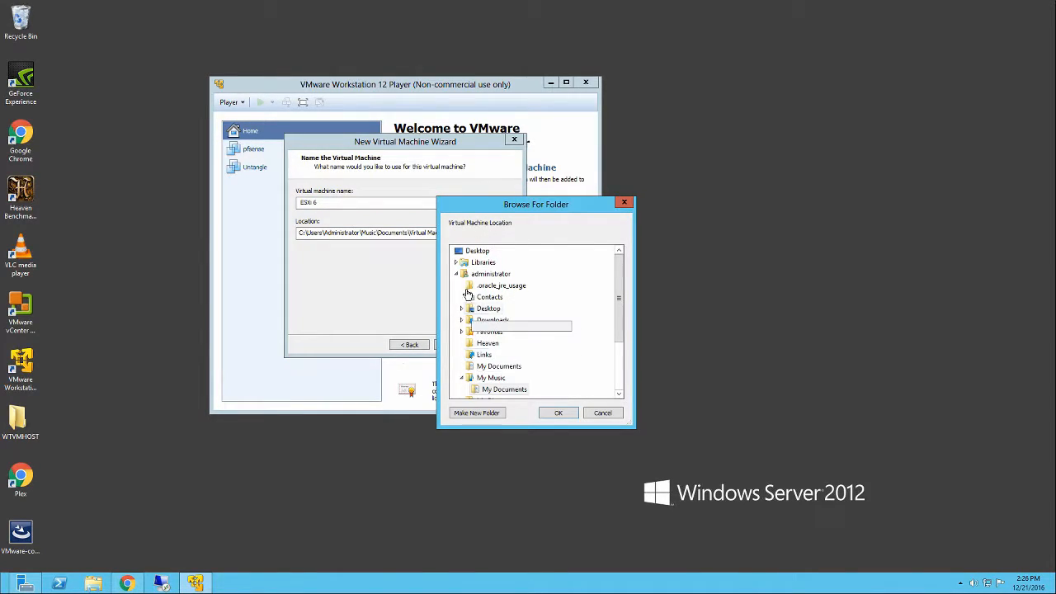
click(456, 275)
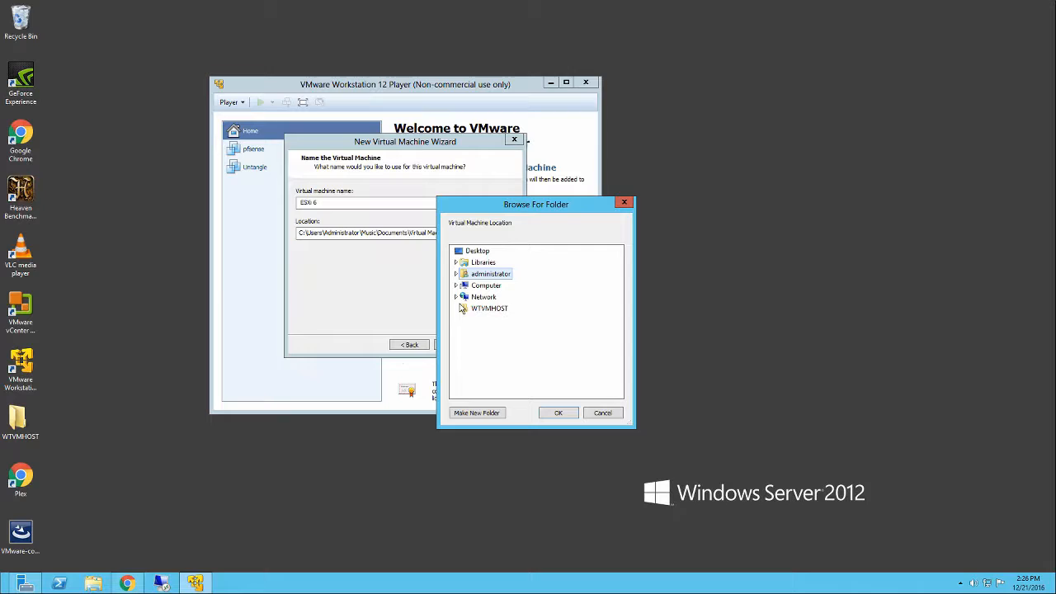
click(457, 286)
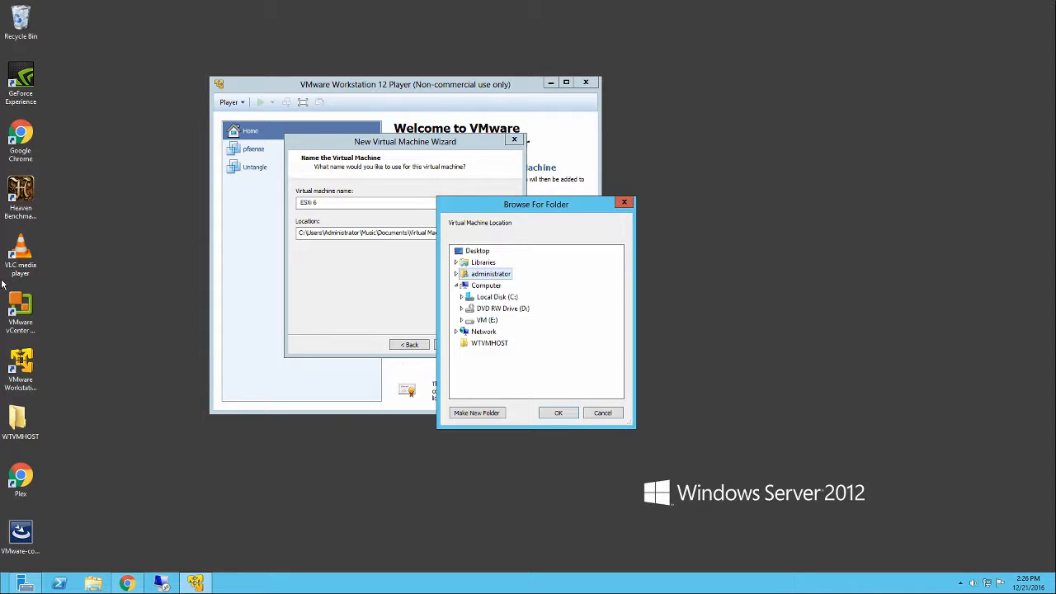
double_click(468, 320)
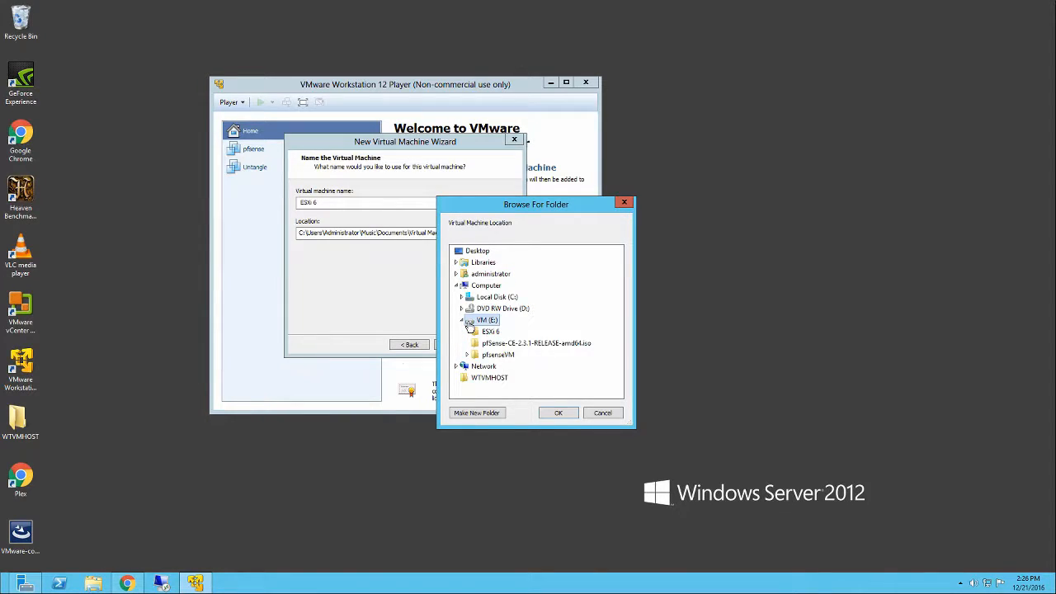
click(478, 331)
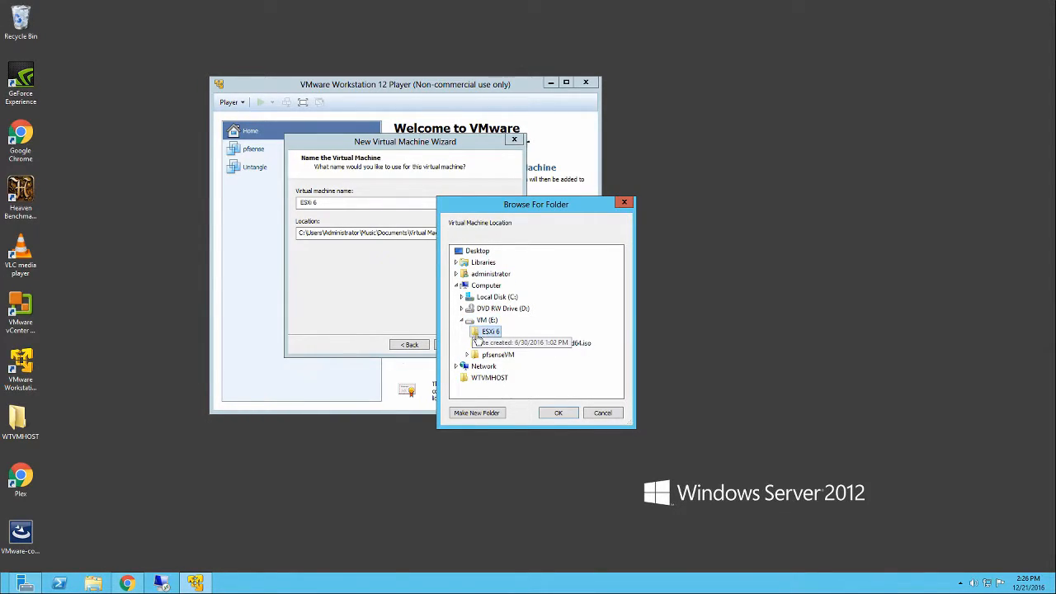
click(477, 412)
text(E)
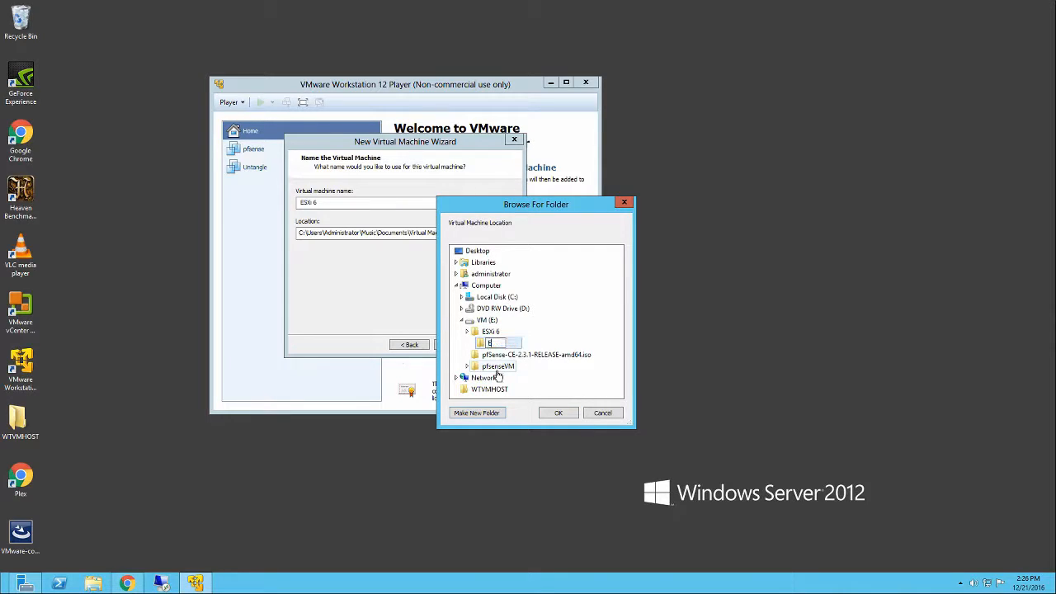
text(SXi6VM)
click(558, 413)
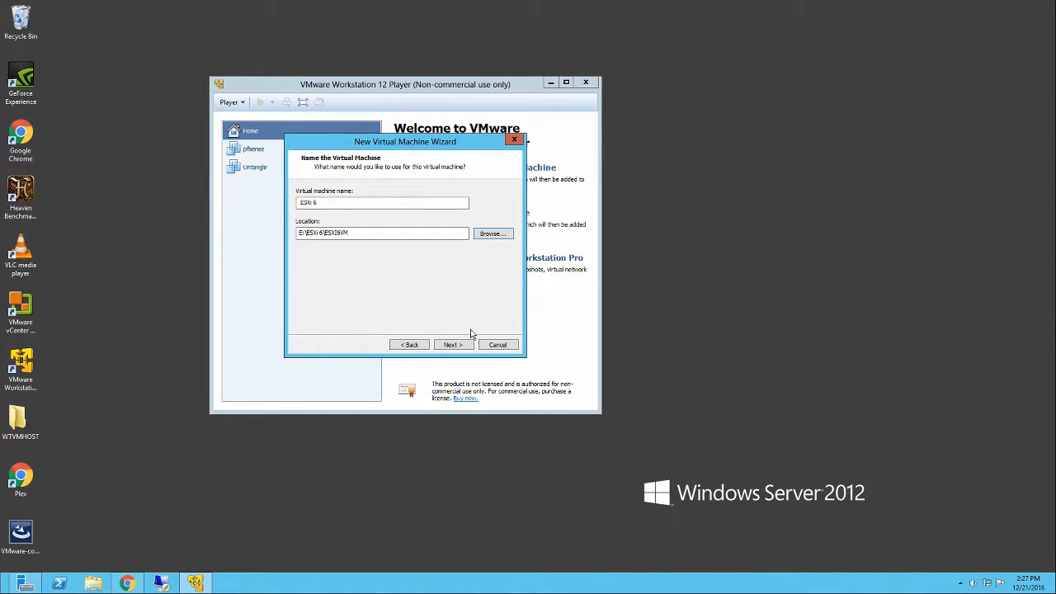
- Change the virtual machine location to a new subfolder ESXI6.org inside the ESXI6VM folder
click(486, 236)
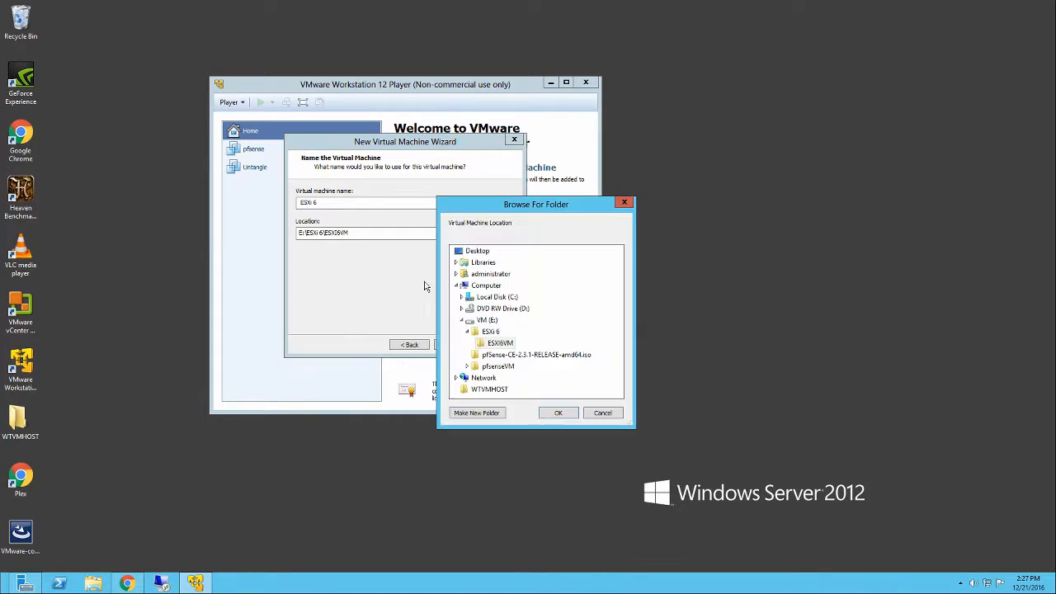
click(483, 412)
text(ESXi6)
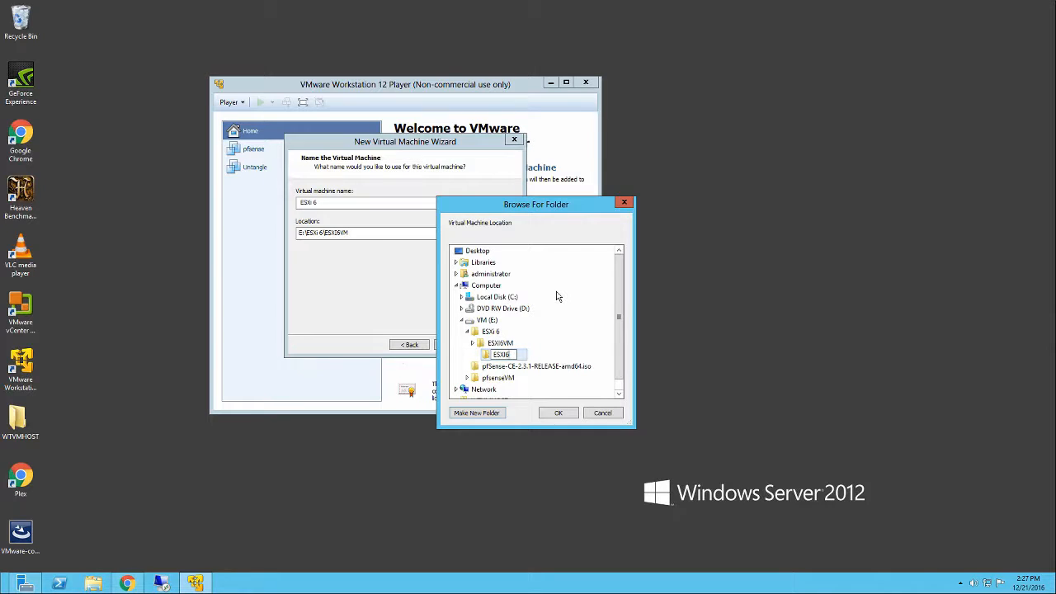
text(.0)
key(BackSpace)
text(org)
click(555, 413)
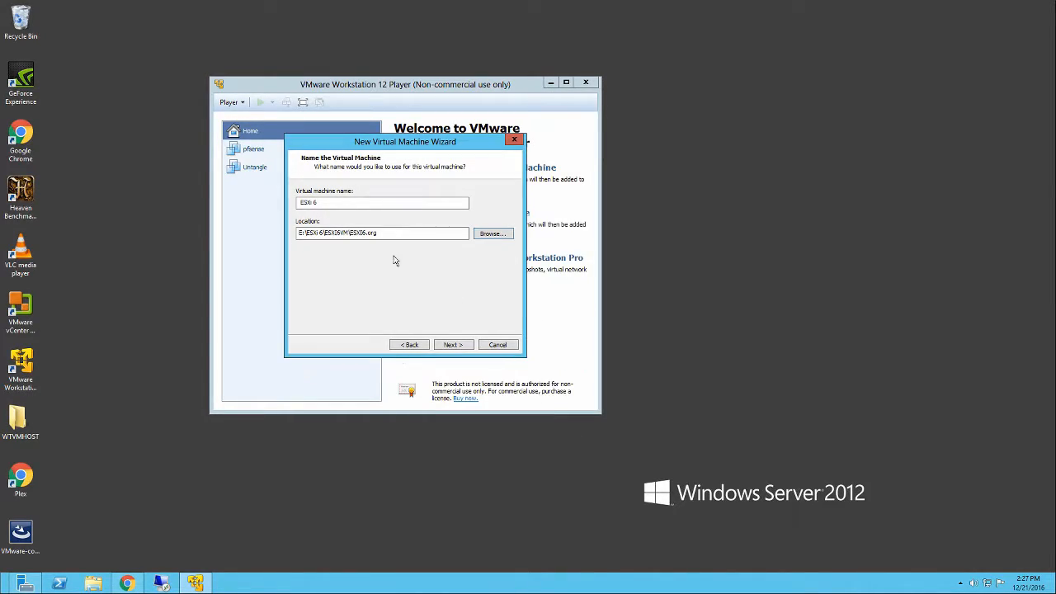
- Set the virtual disk's maximum size to 60 GB, stored as a single file
click(453, 344)
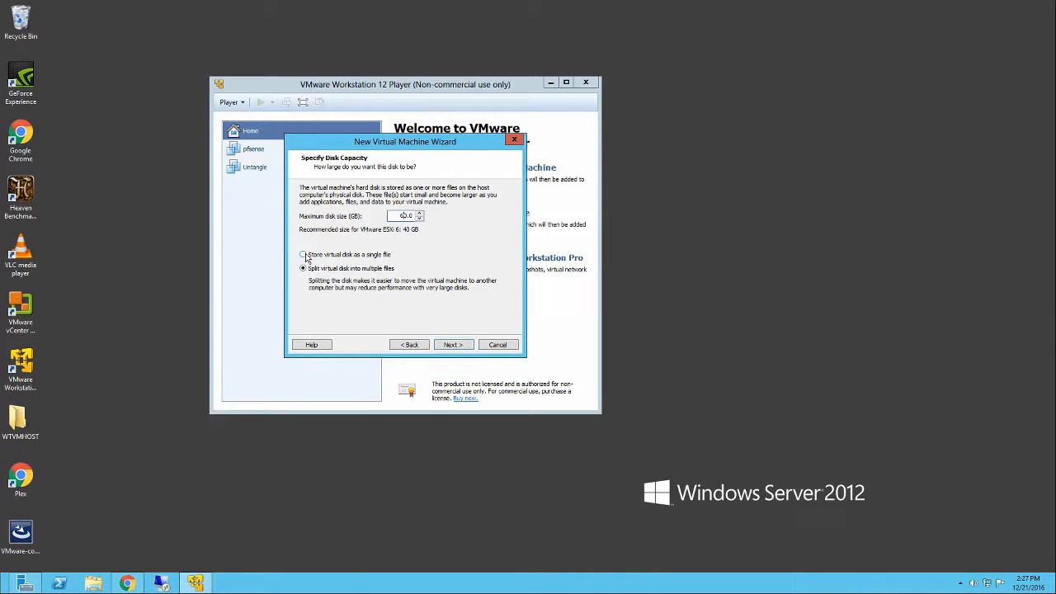
click(452, 345)
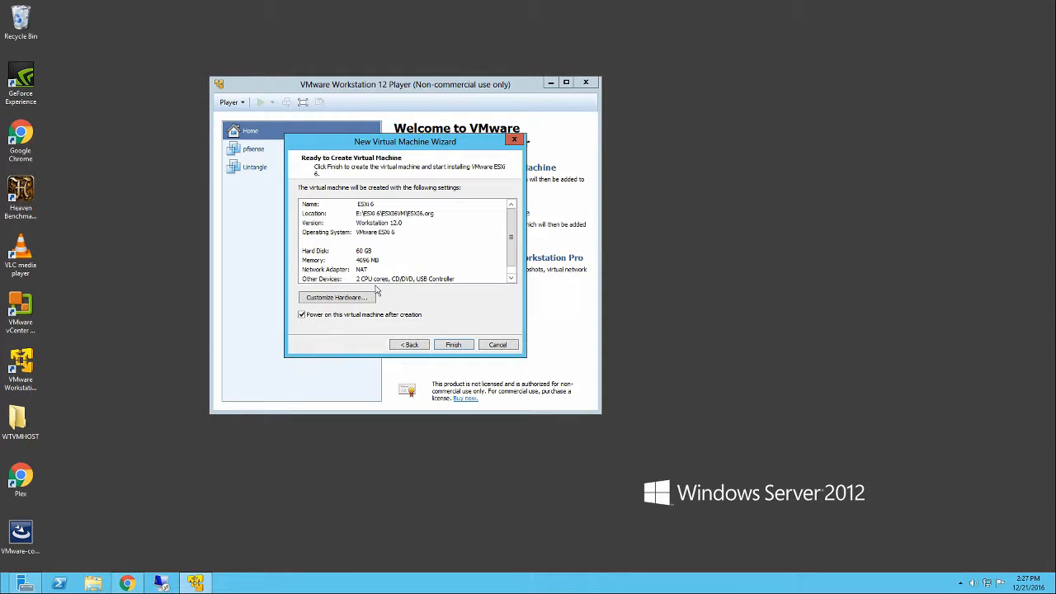
- Customize the virtual machine's hardware to use 4 processor cores and 10088 MB of memory
click(352, 298)
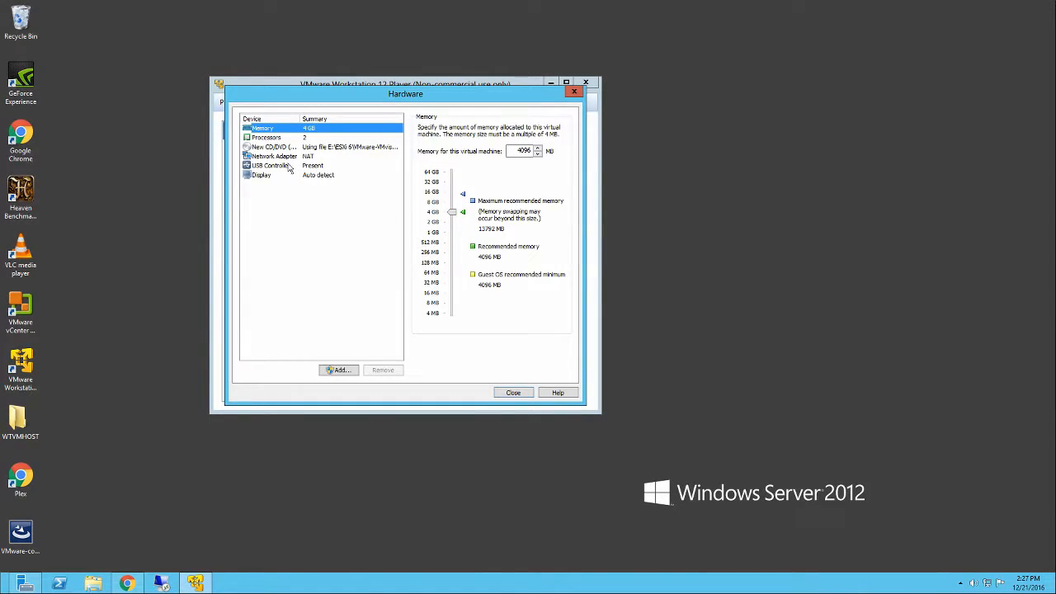
click(268, 137)
click(532, 130)
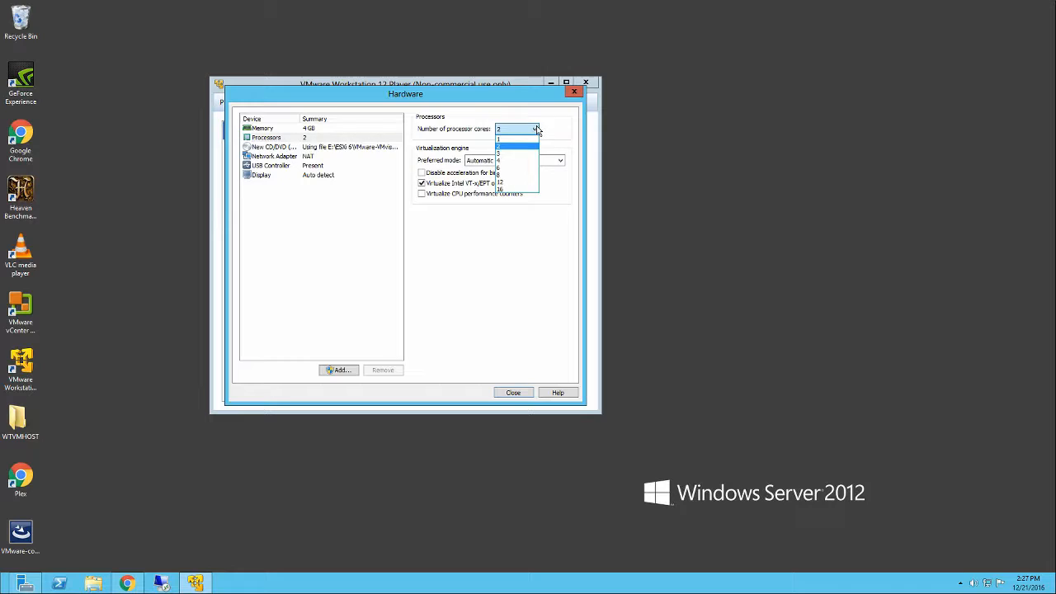
click(508, 161)
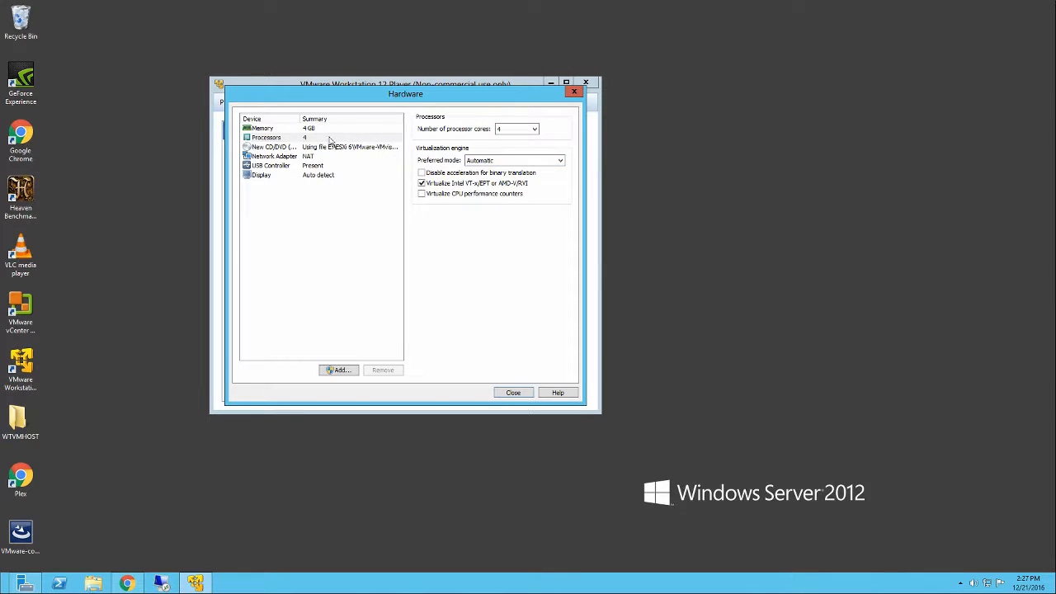
click(272, 131)
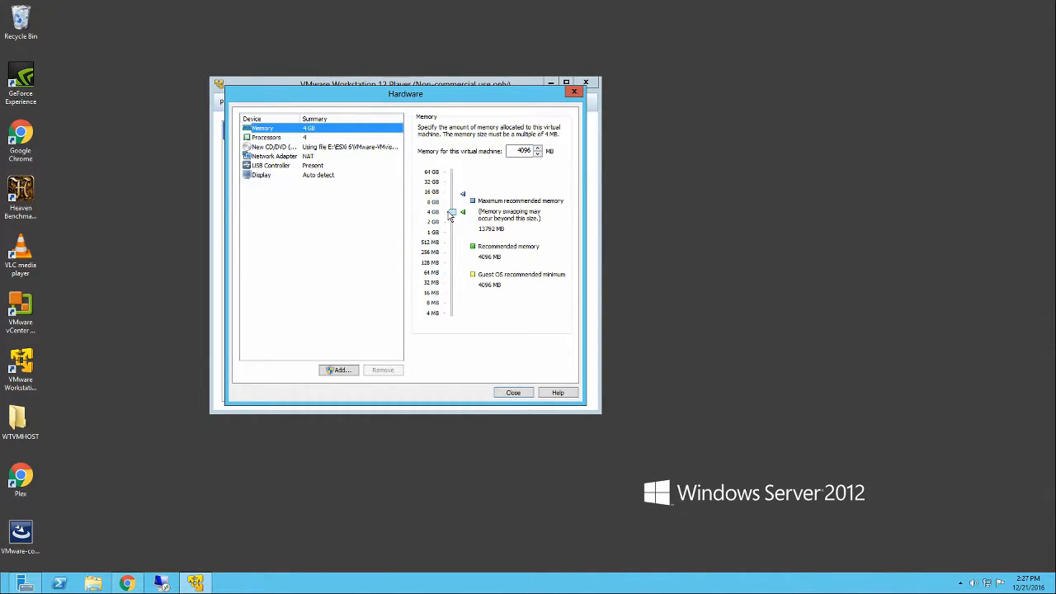
drag(452, 216, 453, 204)
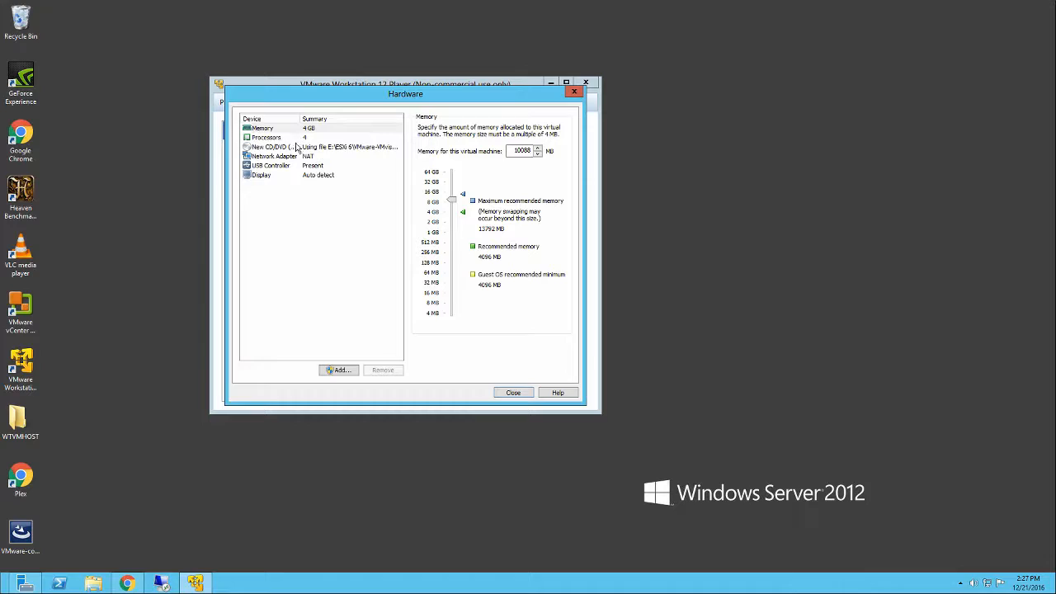
- Switch the existing network adapter to a bridged connection and open its automatic bridging settings
click(272, 156)
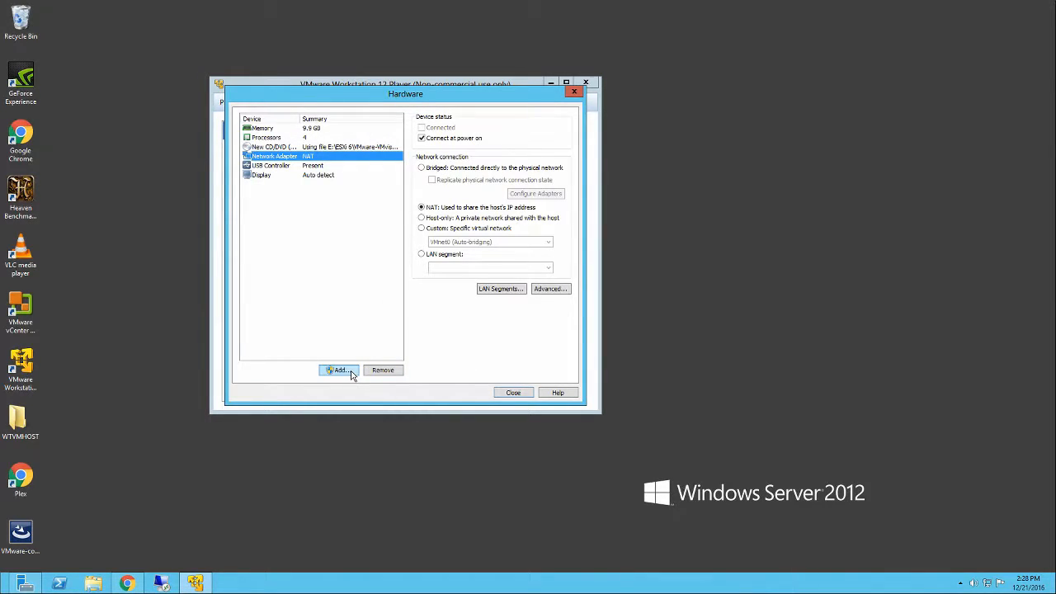
click(421, 168)
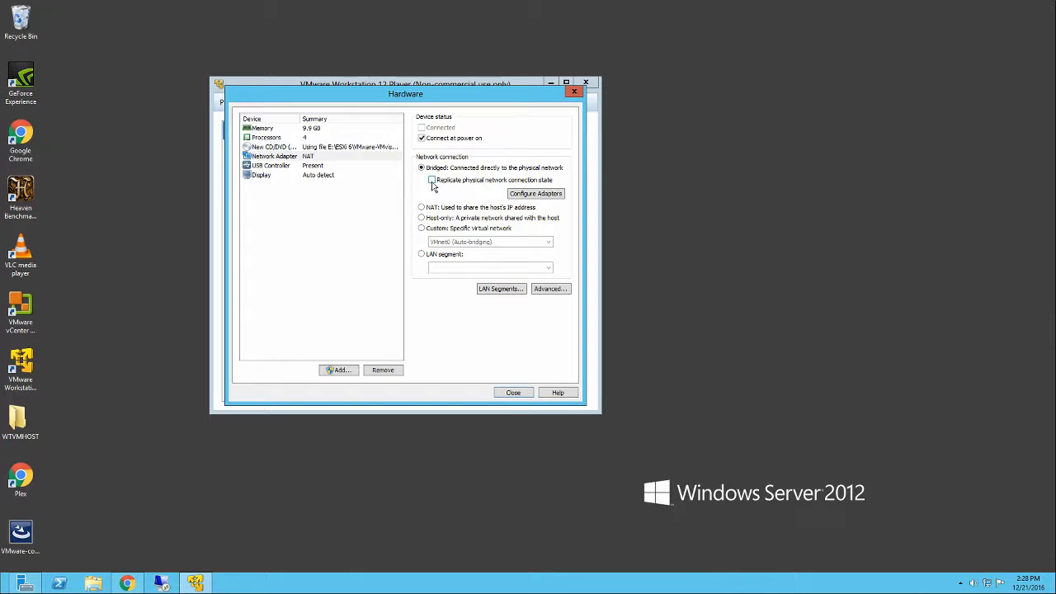
click(529, 197)
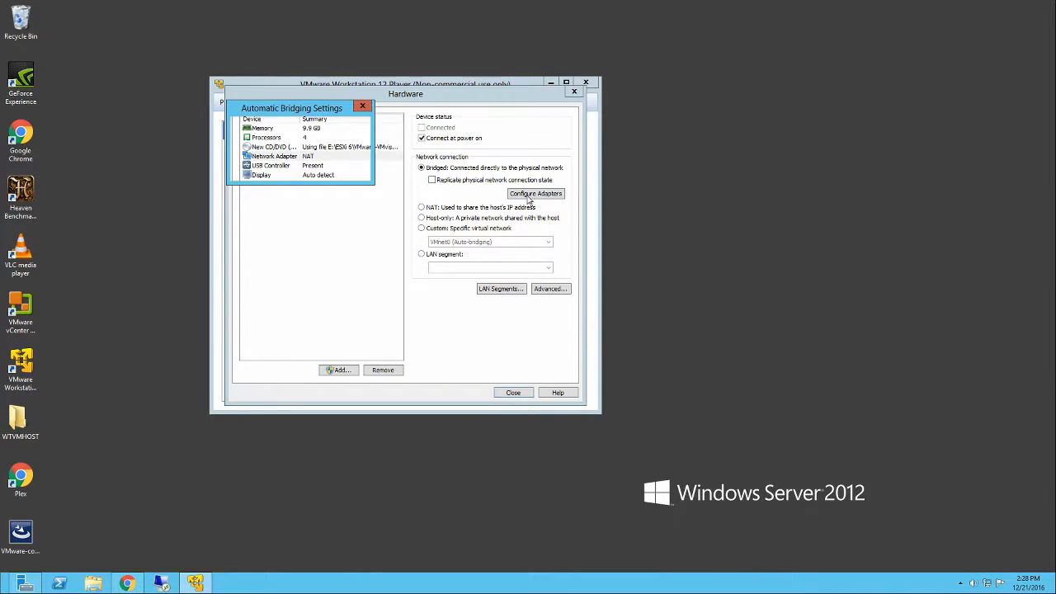
click(266, 171)
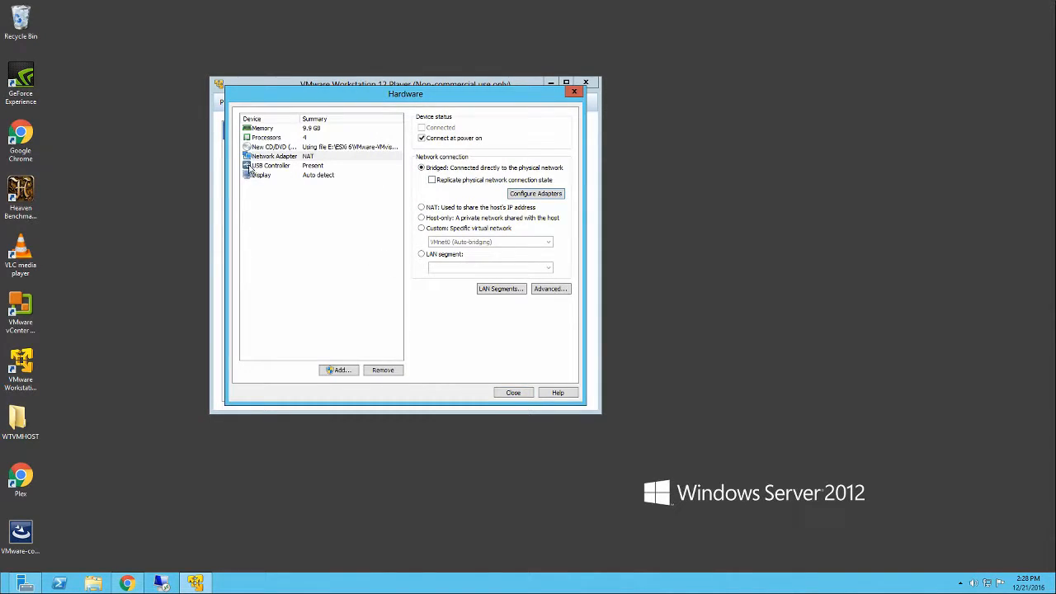
- Add a second network adapter with a bridged connection and close the hardware settings
click(339, 369)
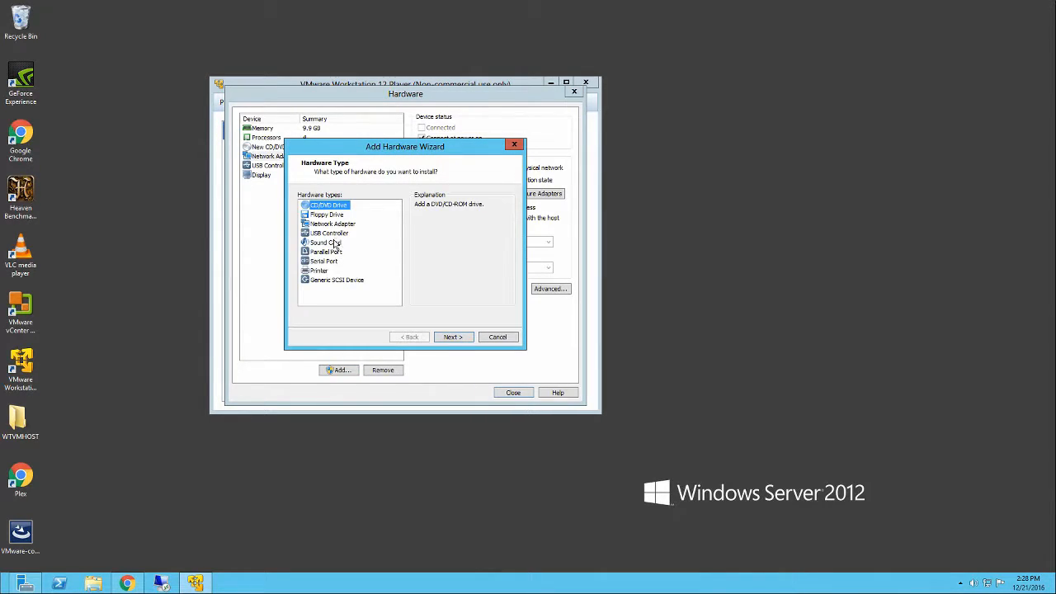
click(340, 224)
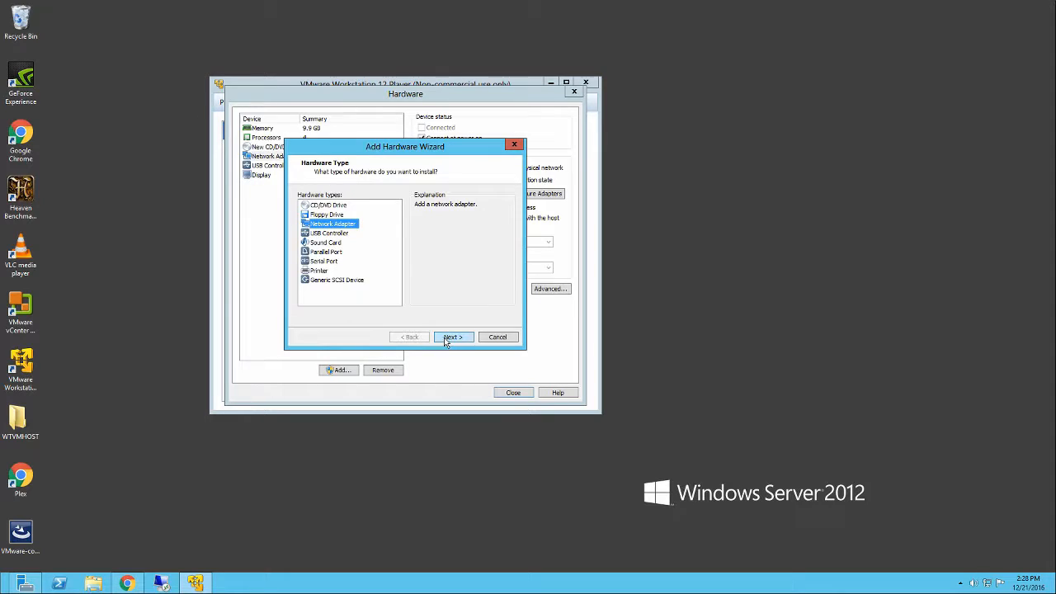
click(446, 340)
click(304, 206)
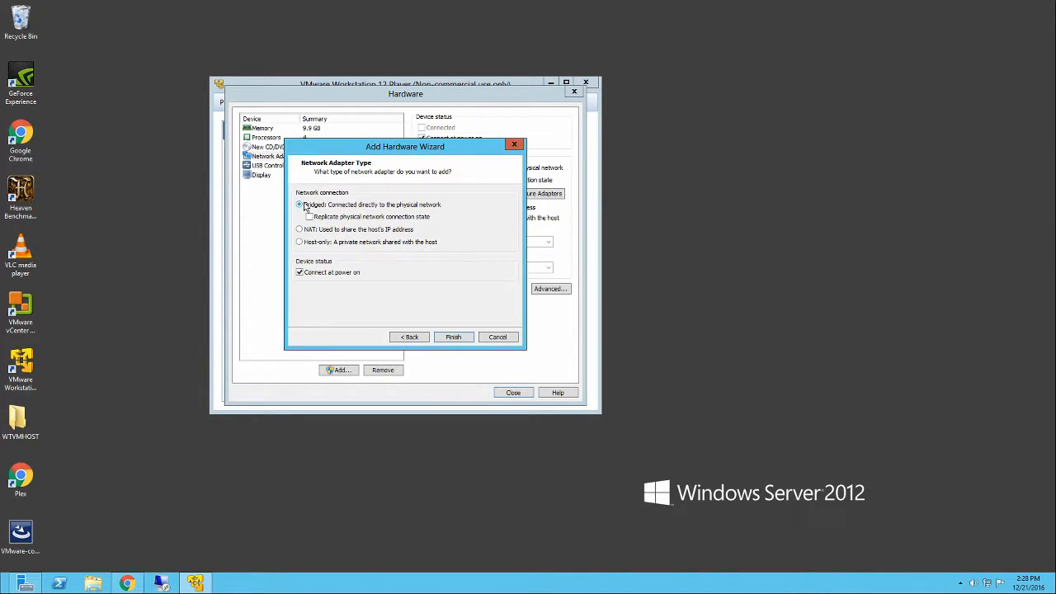
click(452, 338)
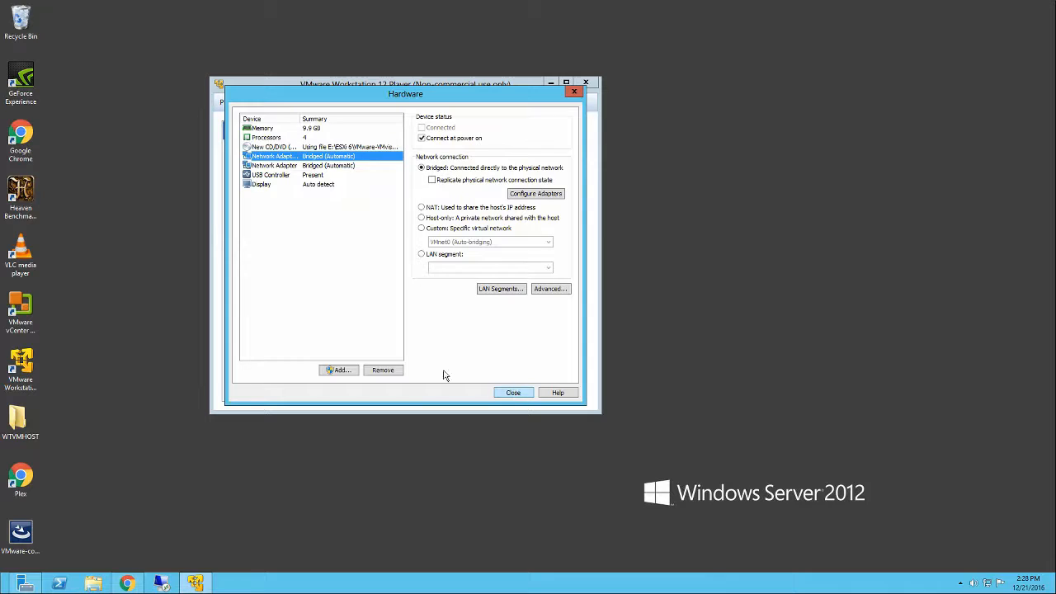
click(514, 393)
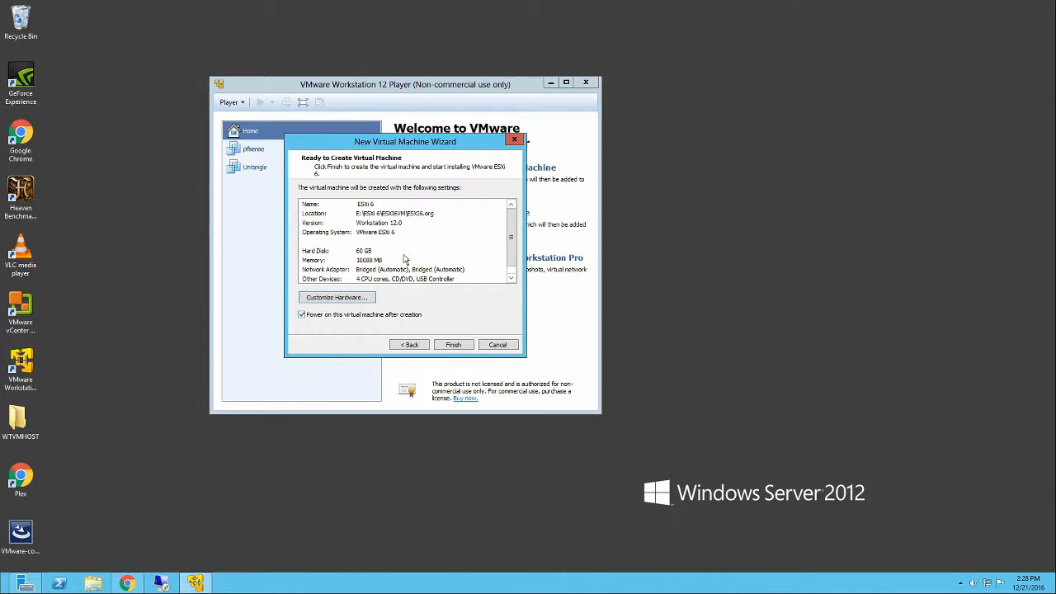
- Finish creating the virtual machine and let it boot from the ISO to the ESXi 6.0.0 installer's welcome screen
click(455, 344)
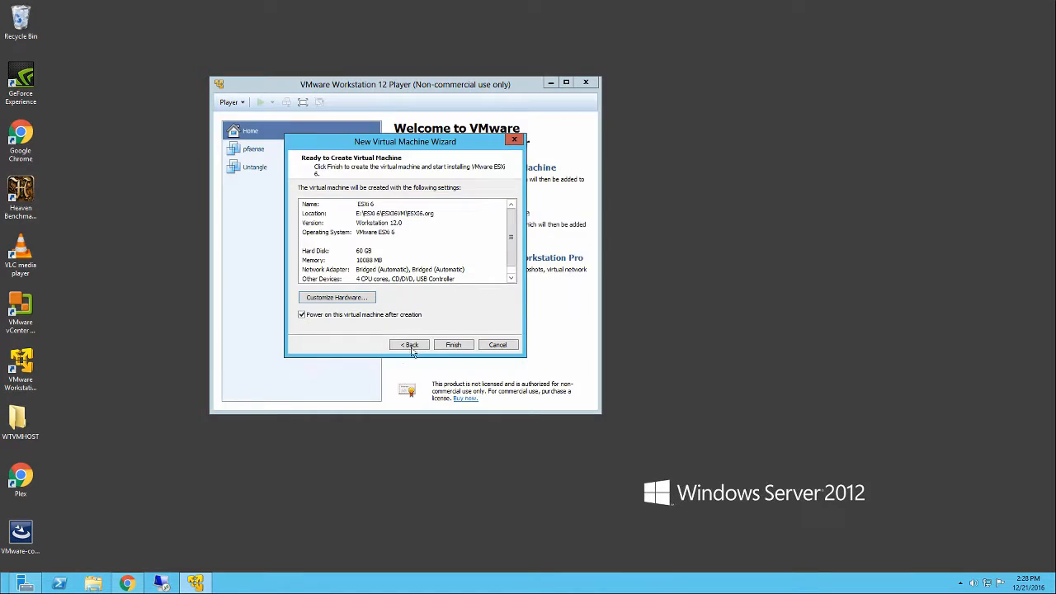
click(455, 344)
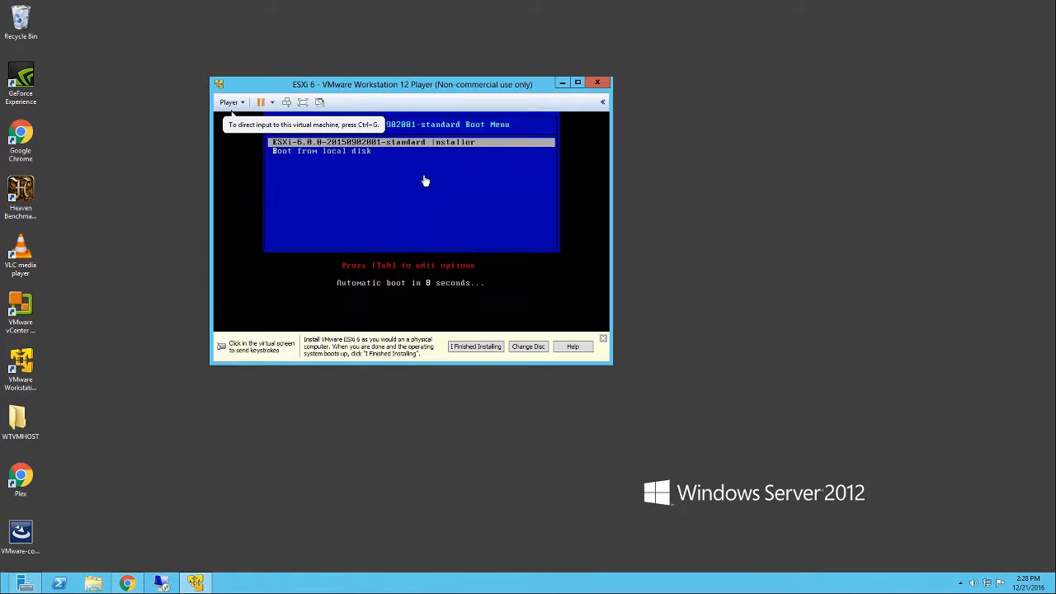
click(423, 179)
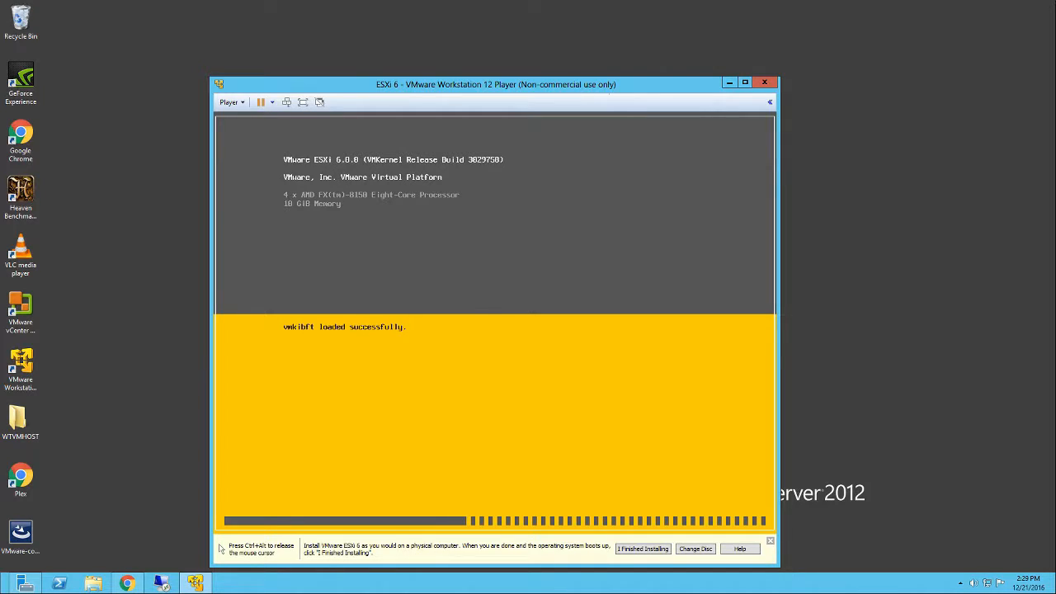
key(ctrl+alt)
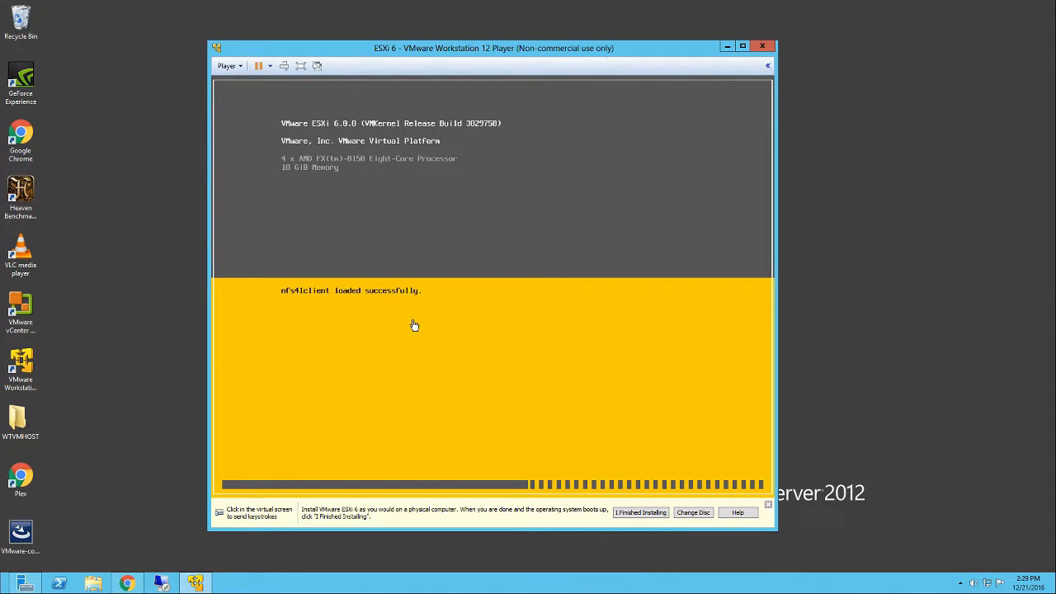
click(301, 305)
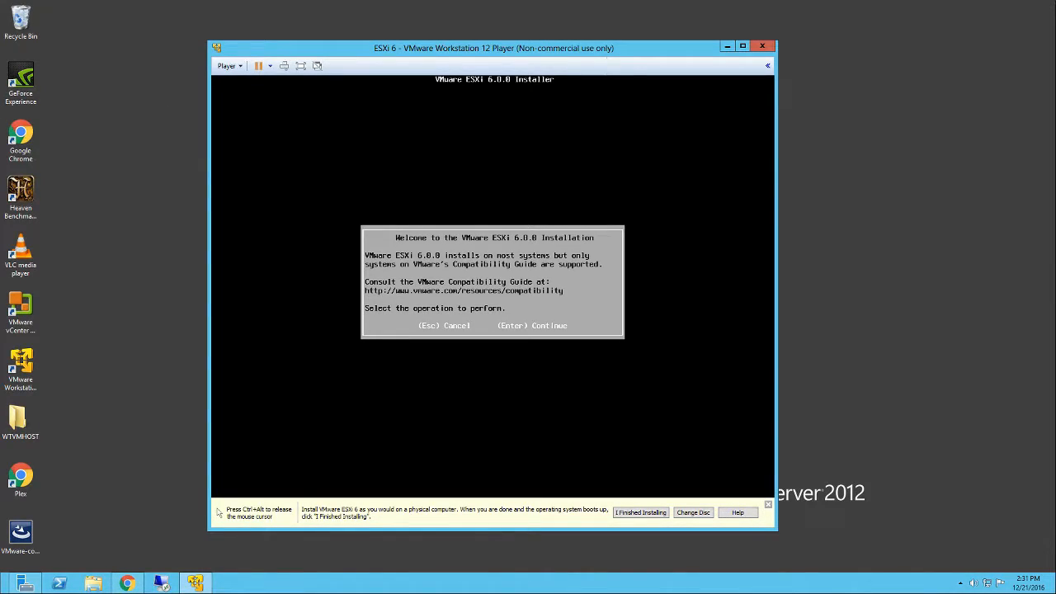
- Proceed through the ESXi installer, accepting the license agreement and the default installation disk and keyboard layout
key(Return)
key(F11)
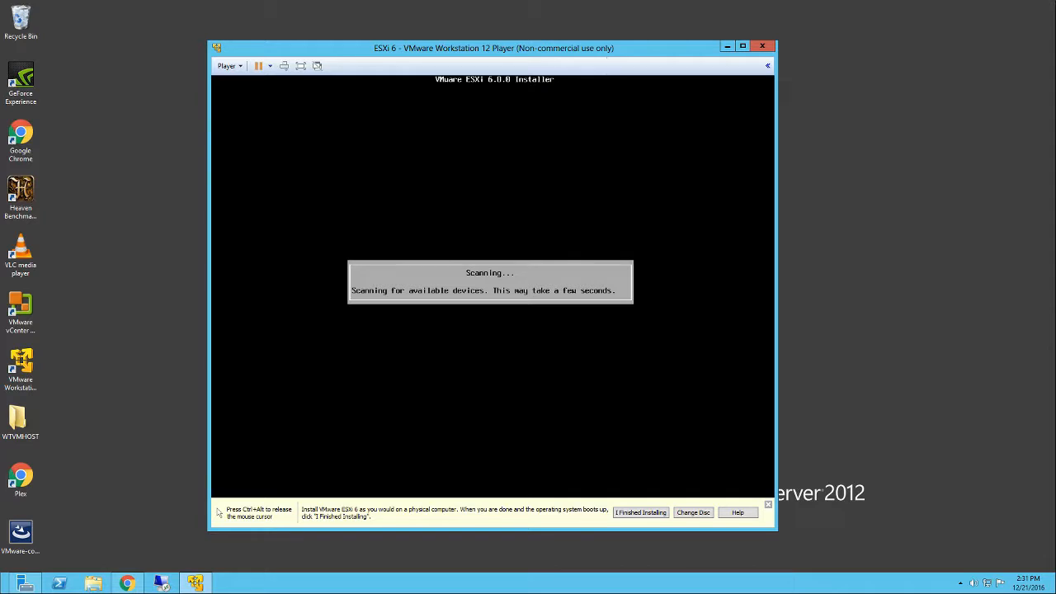
key(Return)
key(Return)
- Enter the root password, correct the confirmation entry until both match, and continue the installer
text(**********)
key(Tab)
text(********)
key(BackSpace)
key(BackSpace)
key(BackSpace)
key(BackSpace)
key(BackSpace)
key(BackSpace)
key(BackSpace)
key(BackSpace)
text(***********)
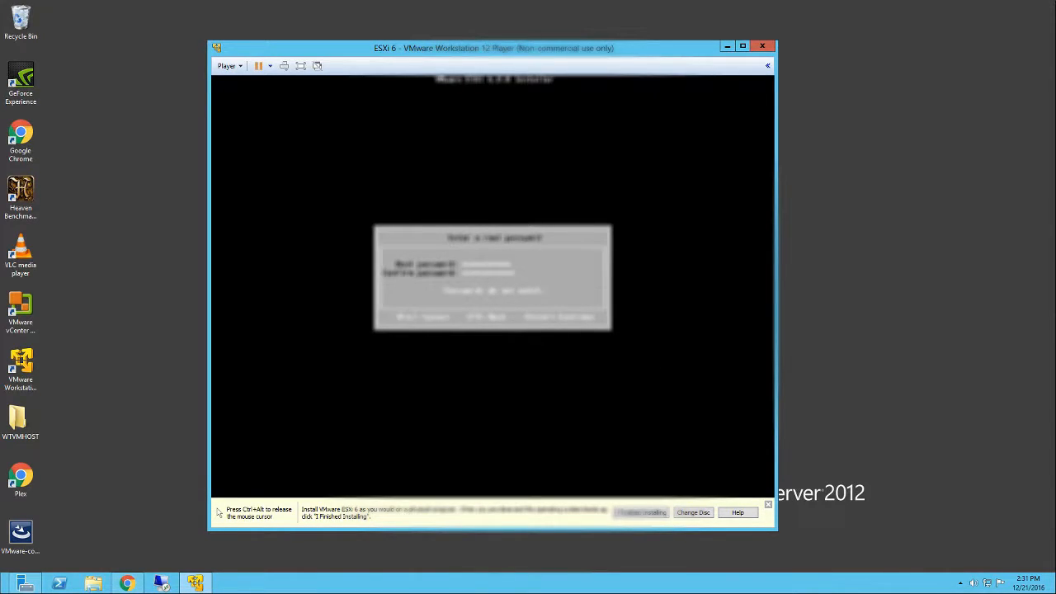
key(BackSpace)
key(BackSpace)
key(BackSpace)
key(BackSpace)
key(BackSpace)
key(BackSpace)
key(BackSpace)
key(BackSpace)
key(BackSpace)
key(BackSpace)
key(BackSpace)
text(********)
key(Return)
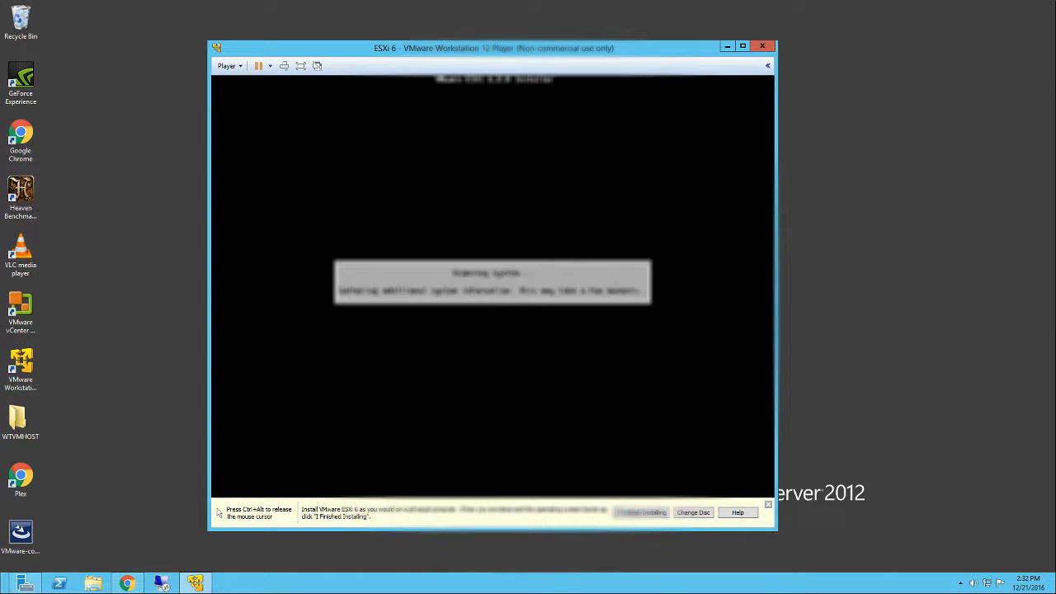
- Start the ESXi 6.0.0 installation and reboot the server once it completes
key(F11)
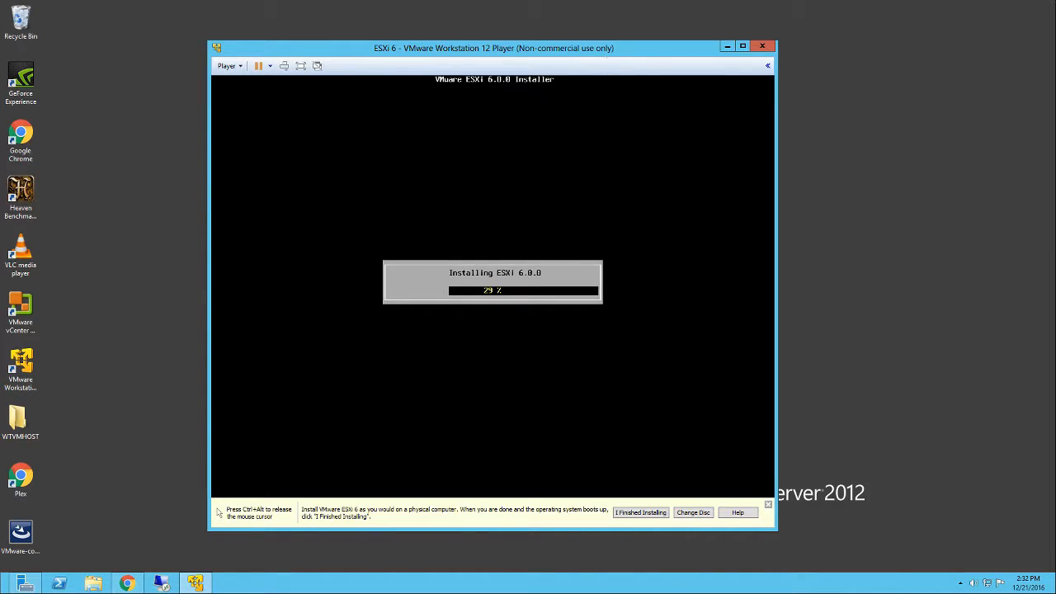
key(ctrl+alt)
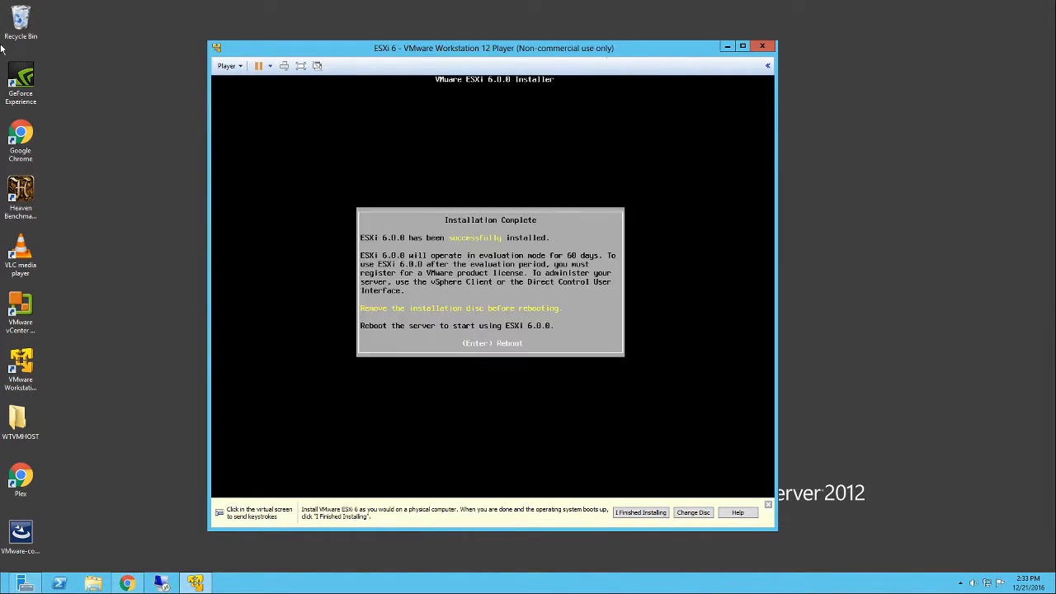
click(490, 281)
key(Return)
key(ctrl+alt)
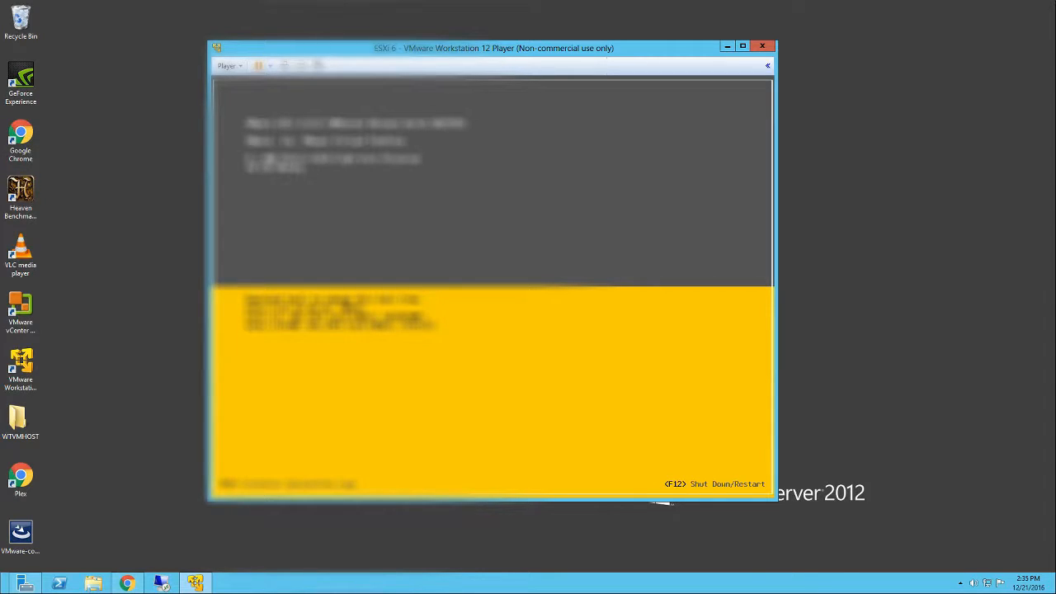
- Log in to the ESXi host's System Customization screen with the root password
key(F2)
key(Tab)
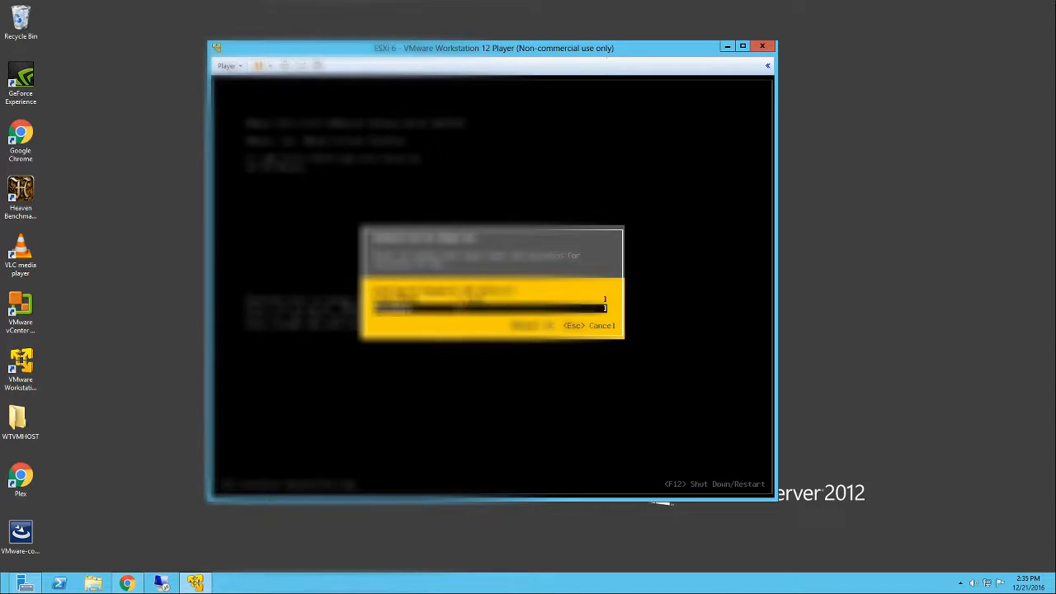
text(************)
key(Return)
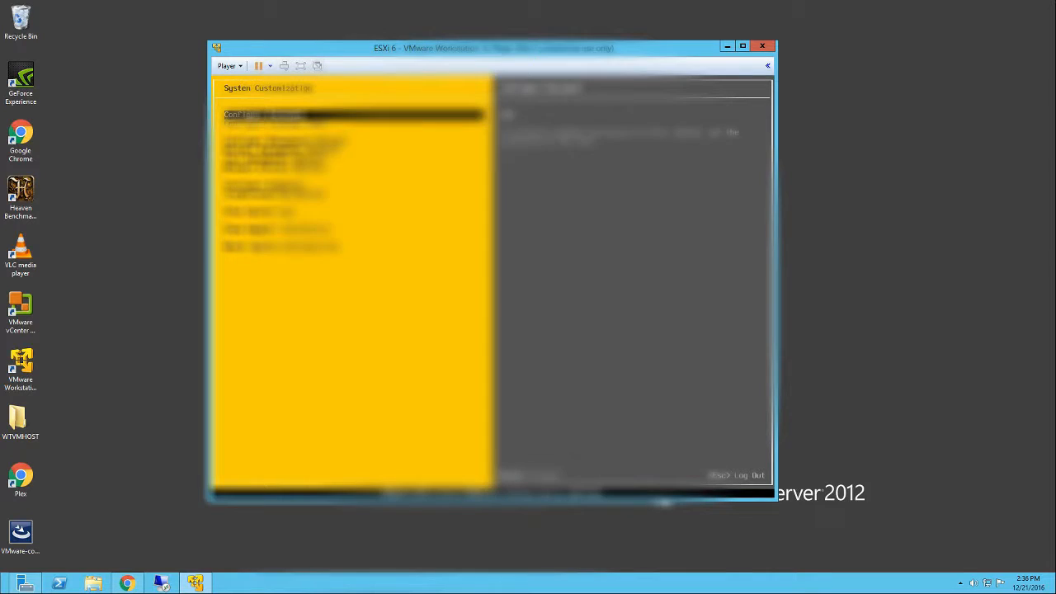
- Open the management network configuration, review its network adapters, and go to the IPv4 configuration entry
key(Down)
key(Down)
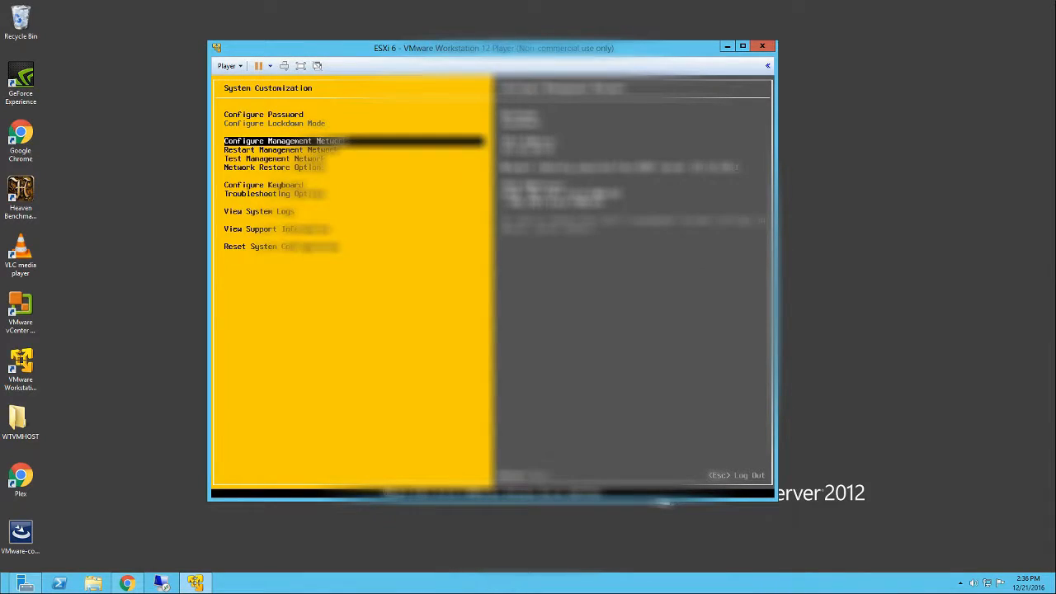
key(Return)
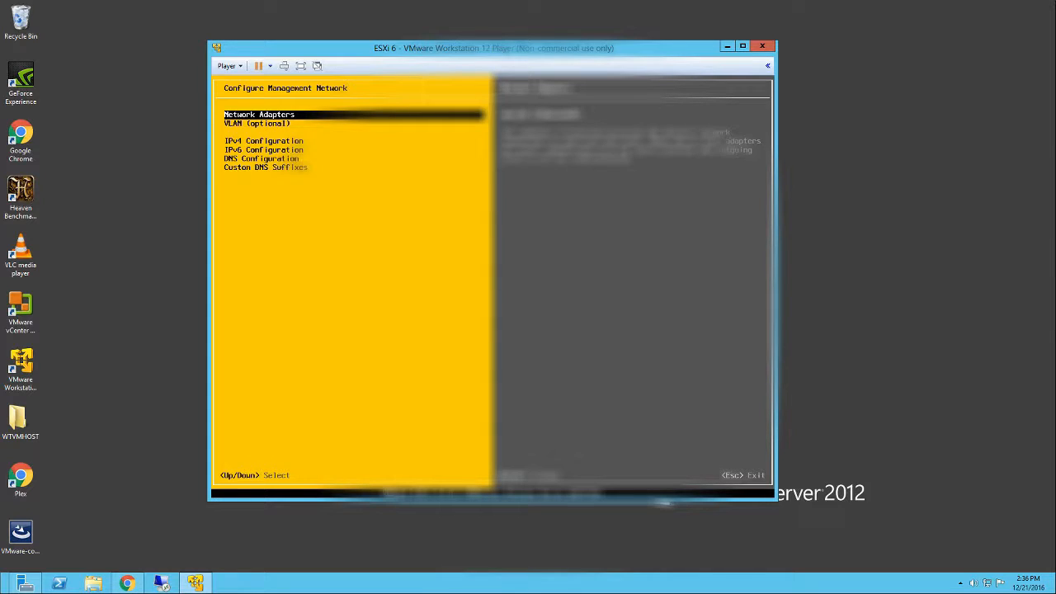
key(Return)
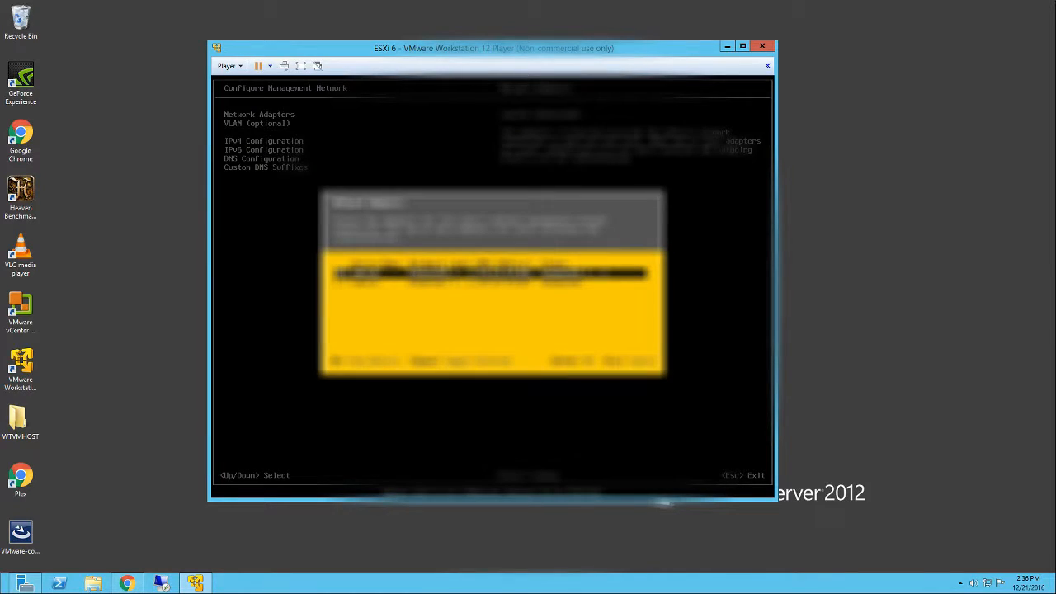
key(Down)
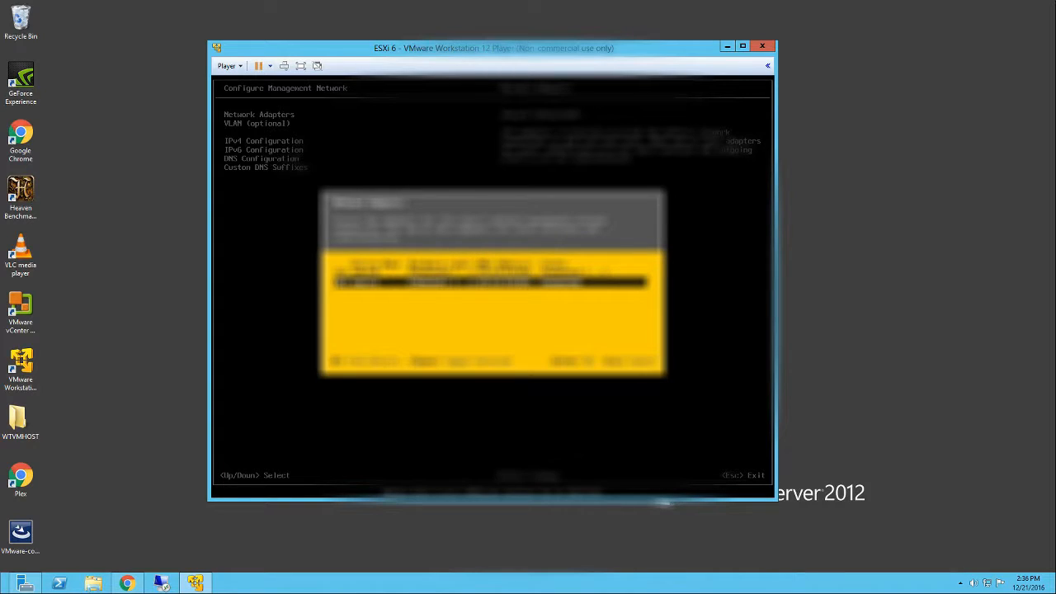
key(Return)
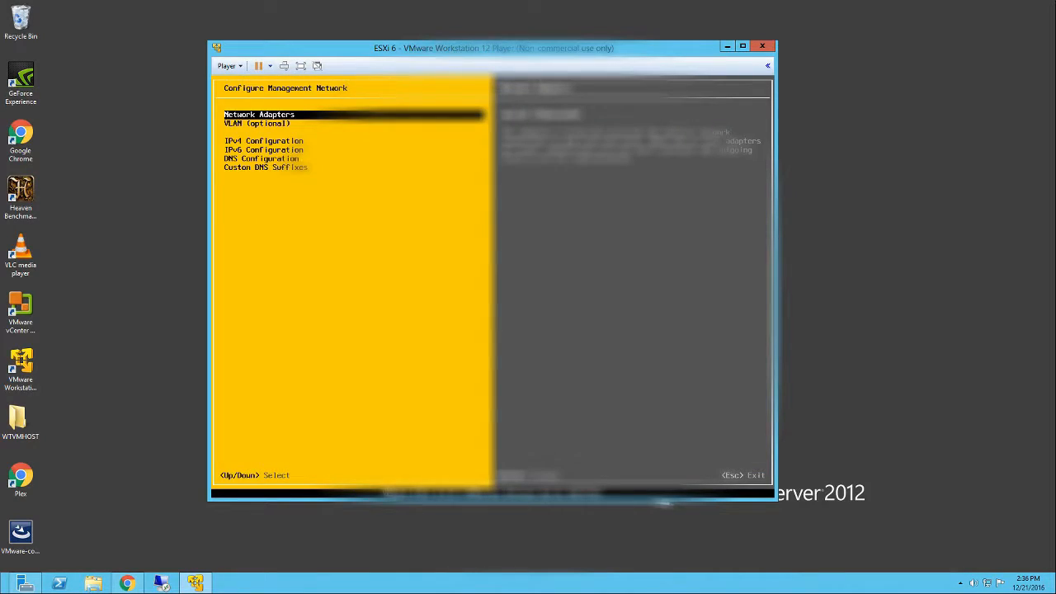
key(Down)
key(Down)
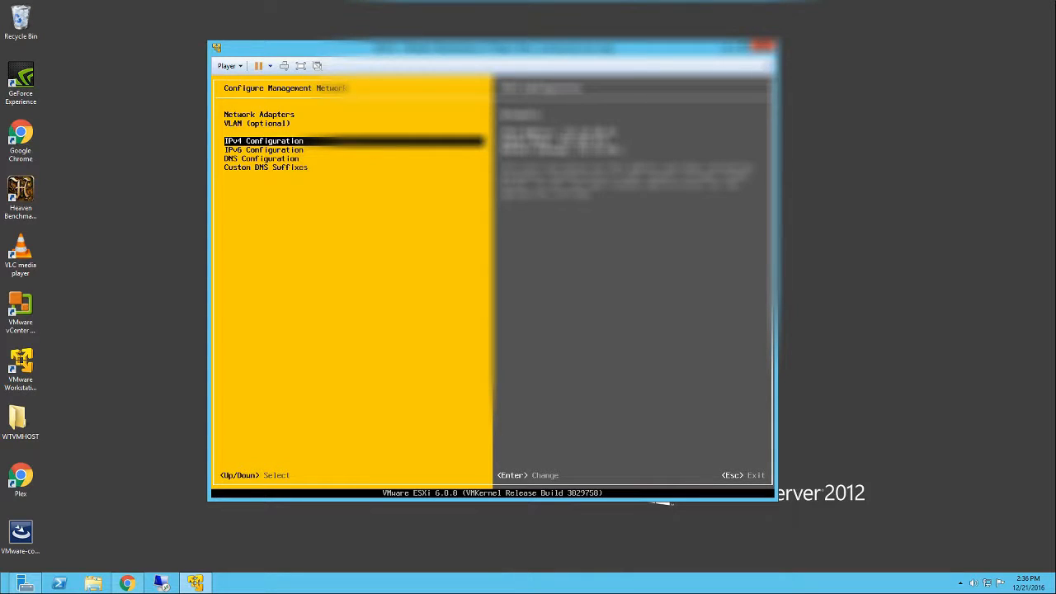
key(Return)
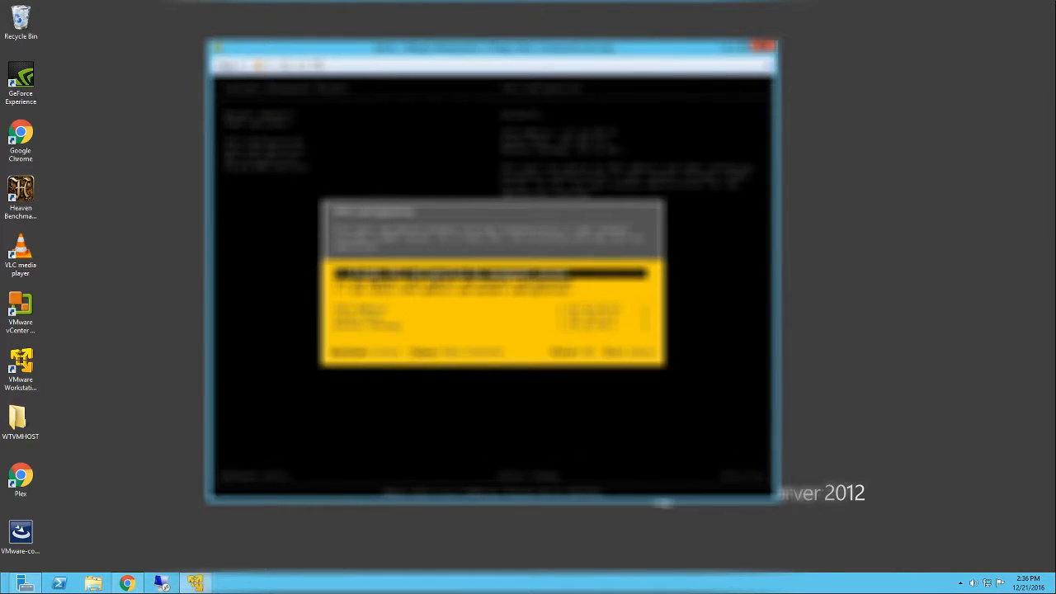
key(Down)
key(Down)
key(Escape)
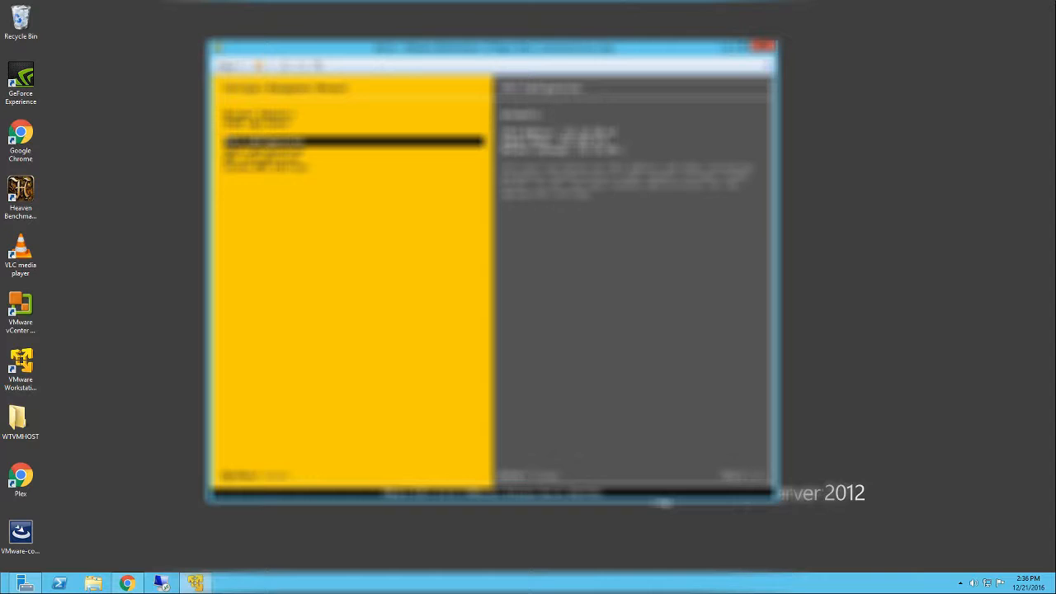
- Switch the IPv4 configuration to a static address and change the end of the IPv4 address to 100
key(Return)
key(Down)
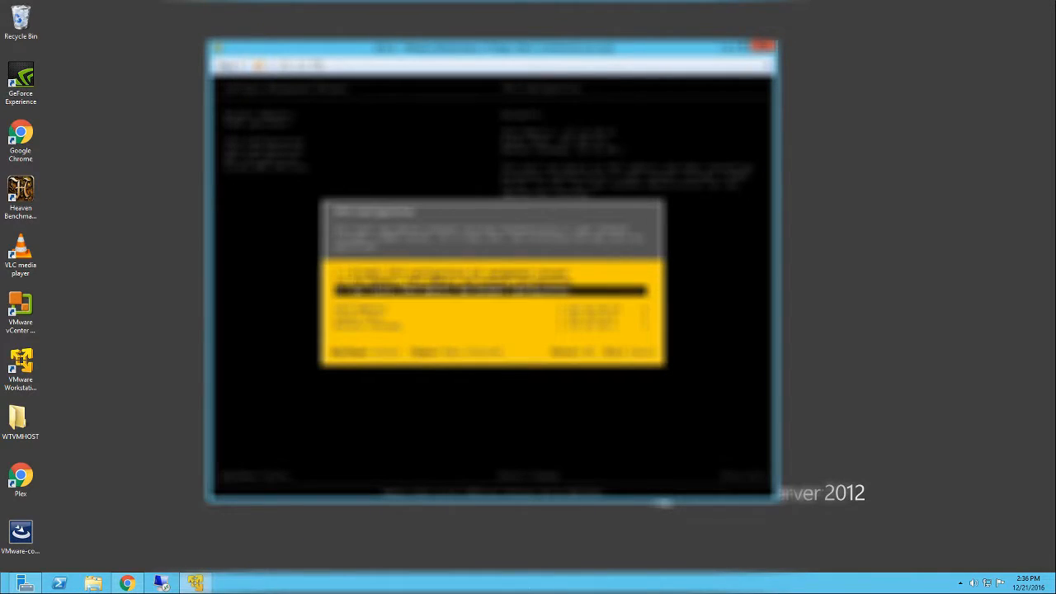
key(Down)
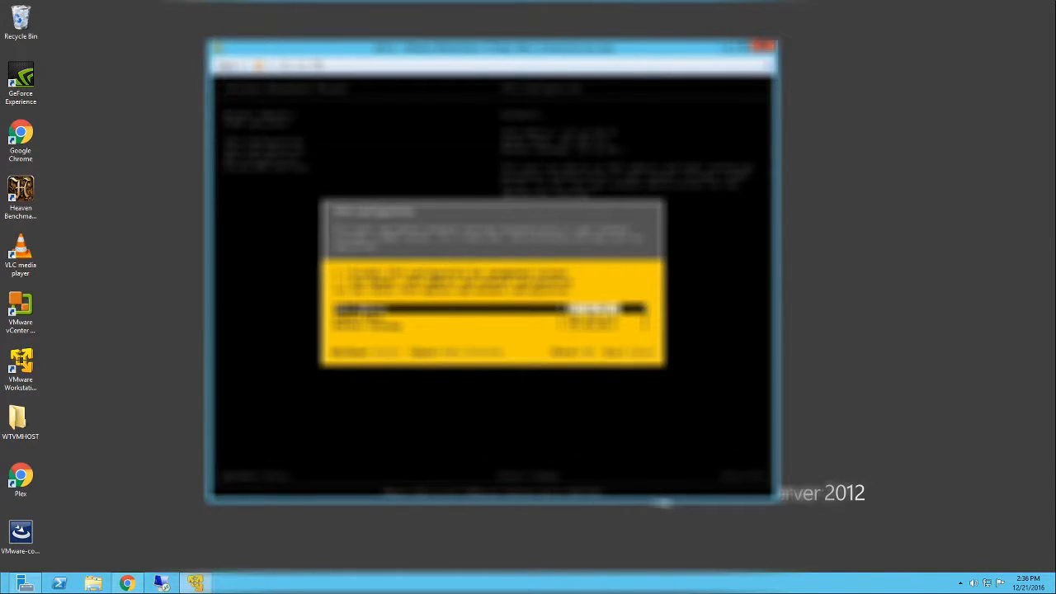
key(BackSpace)
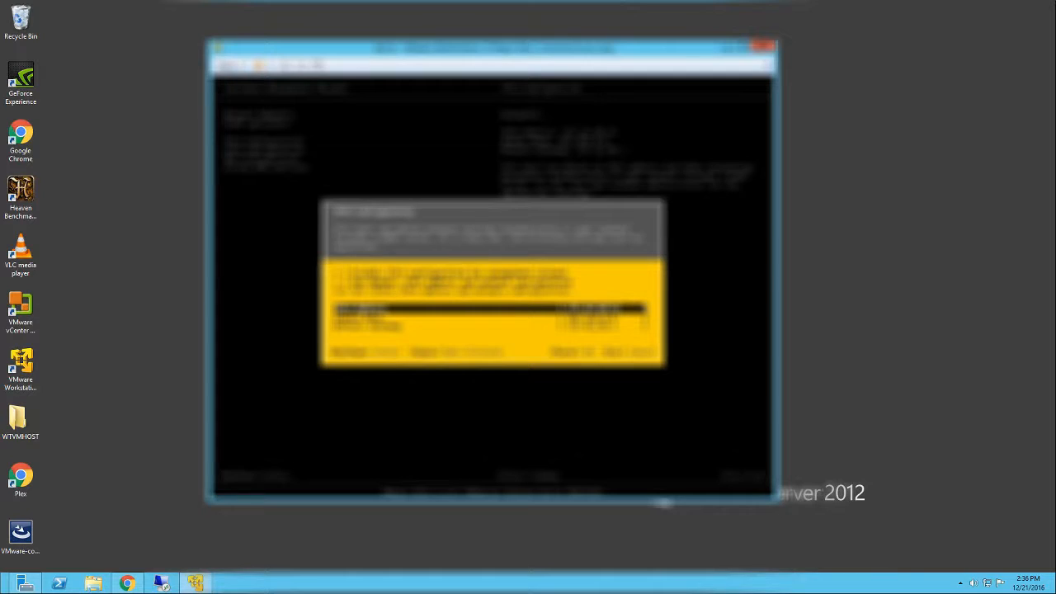
key(BackSpace)
key(BackSpace)
text(100)
key(Return)
- In the DNS configuration, set the primary DNS server to 192.168.1.100 and enter an alternate DNS server
key(Down)
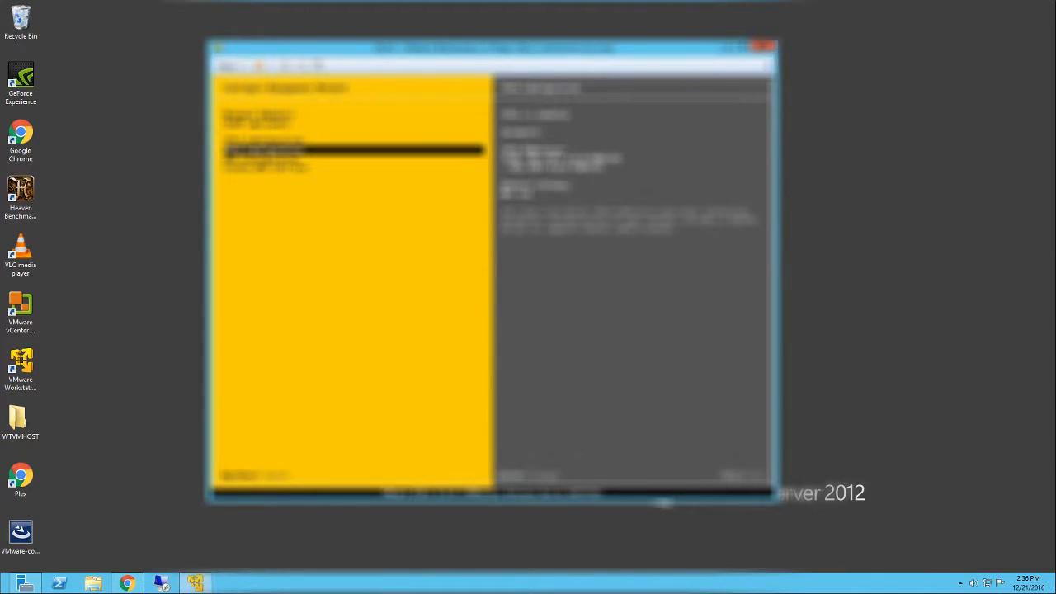
key(Down)
key(Return)
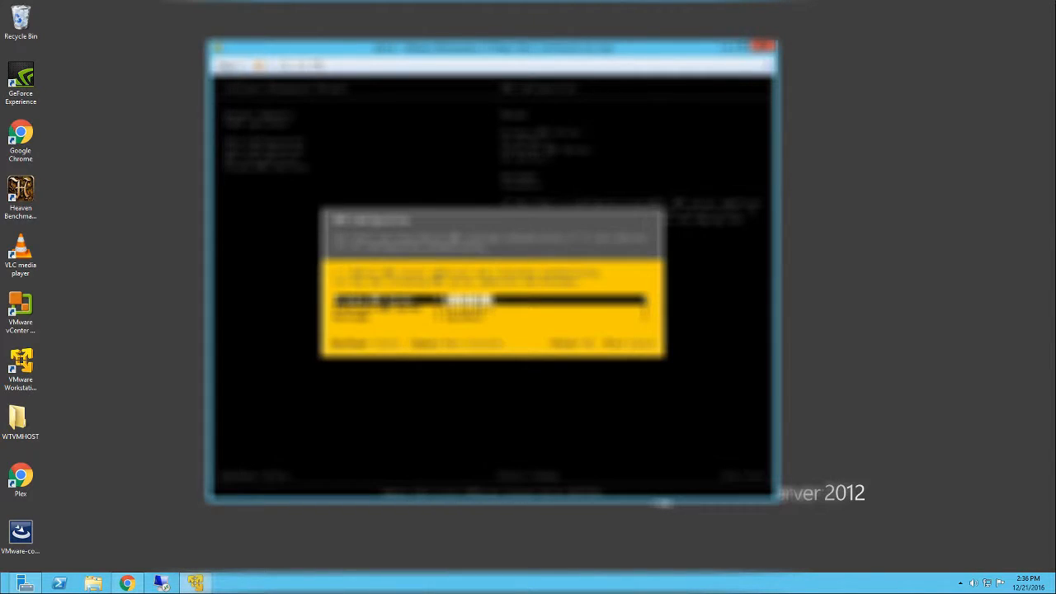
key(BackSpace)
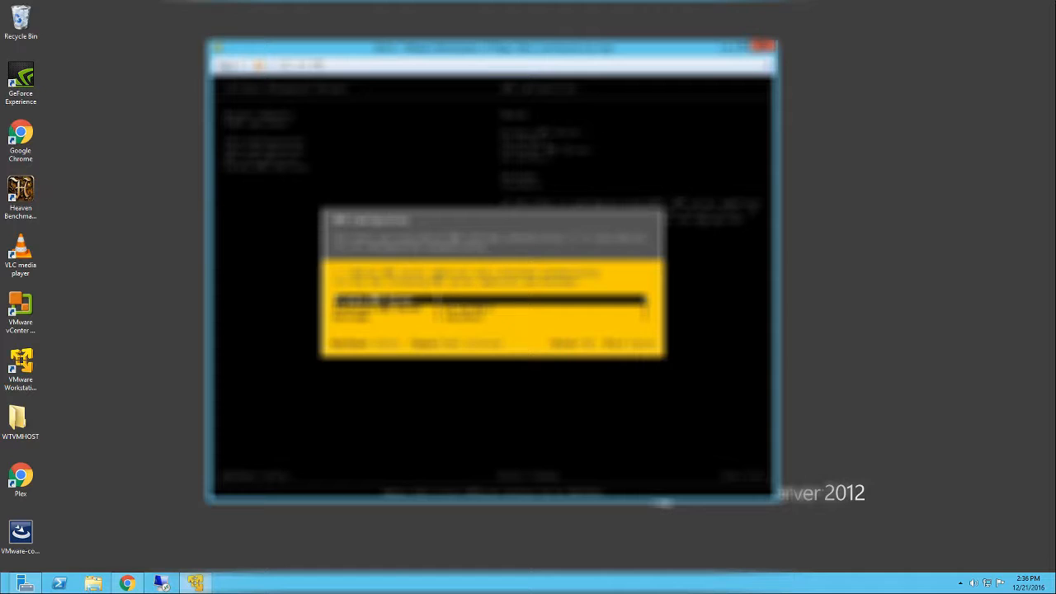
text(192.168.1.100)
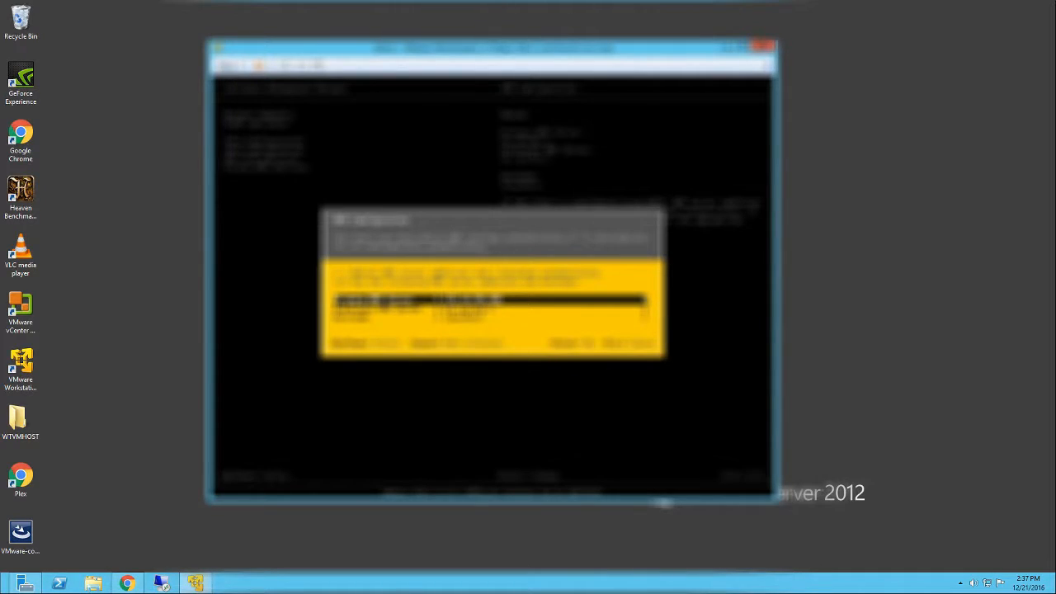
key(Down)
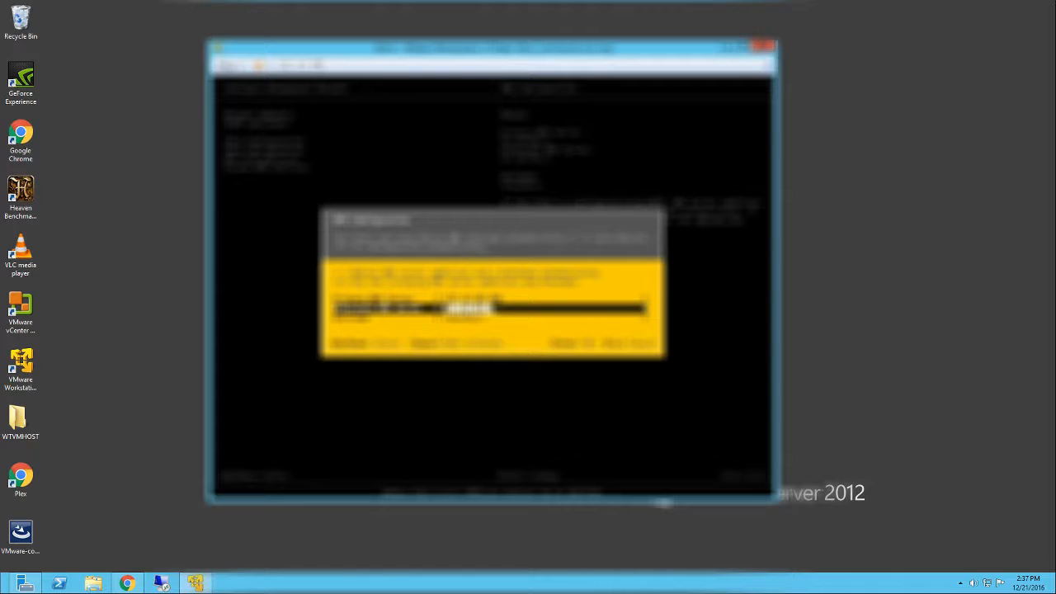
text(1.8.8.8)
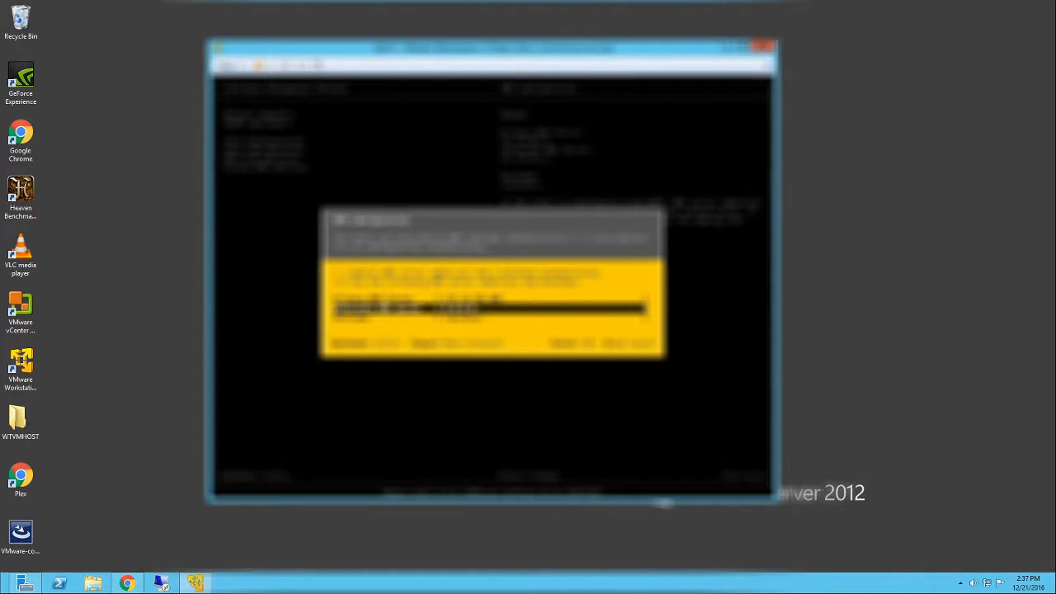
key(Down)
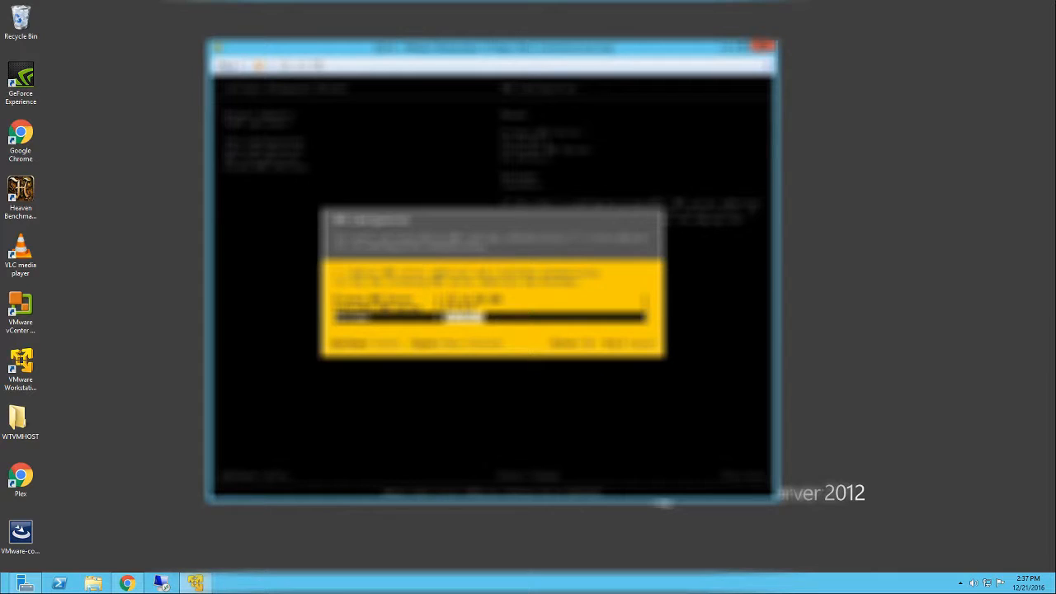
- Set the hostname to esxi01 without a domain suffix and save the DNS configuration
text(es)
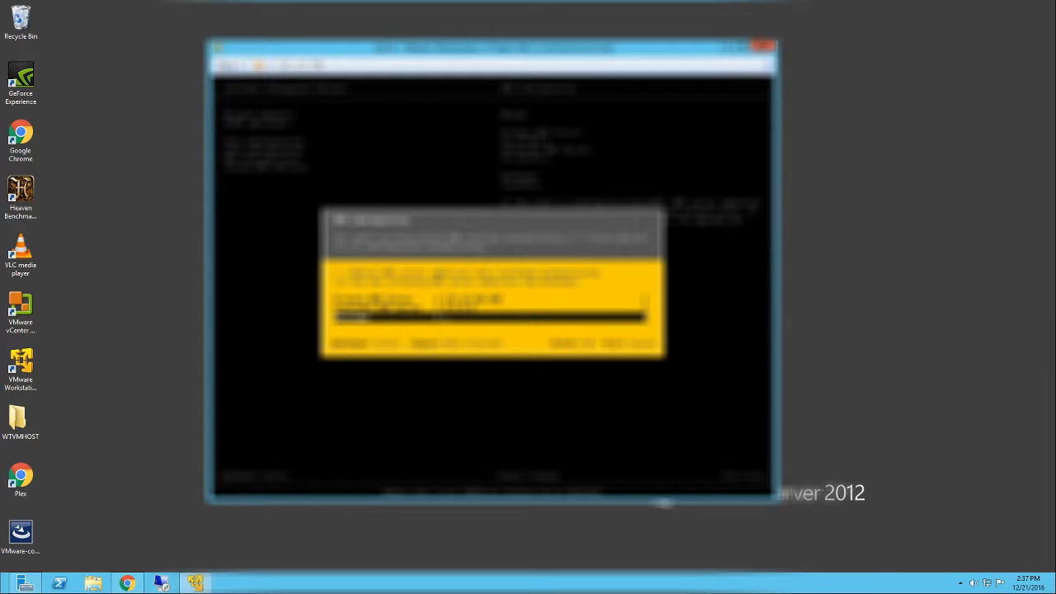
text(ES)
key(BackSpace)
key(BackSpace)
text(esxi01.local)
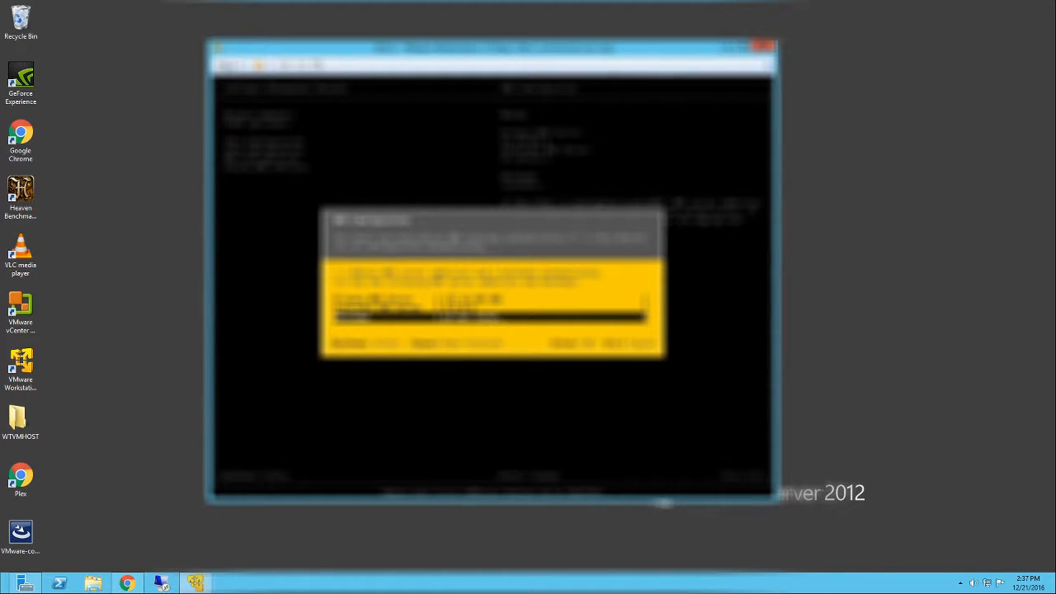
key(BackSpace)
key(BackSpace)
key(BackSpace)
key(BackSpace)
key(BackSpace)
key(BackSpace)
key(Return)
- Set the custom DNS suffix to wtv.local
key(Down)
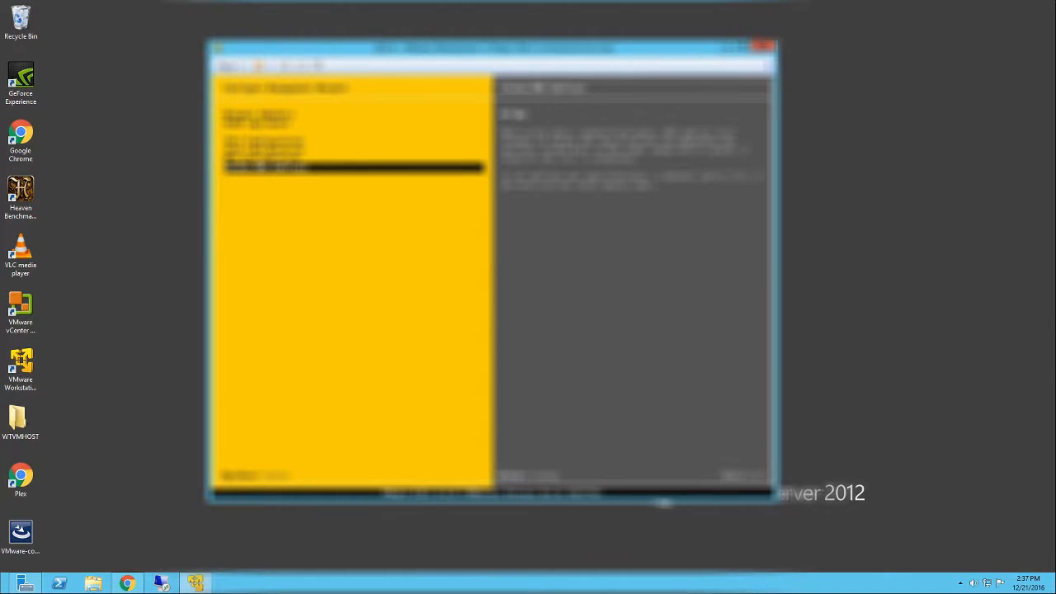
key(Return)
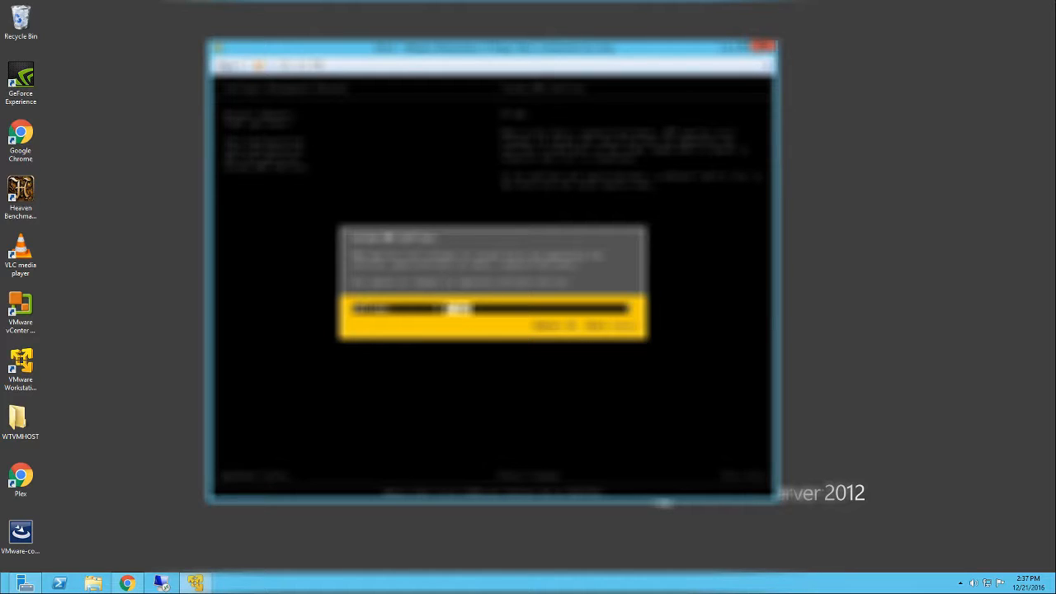
text(wtv.lo)
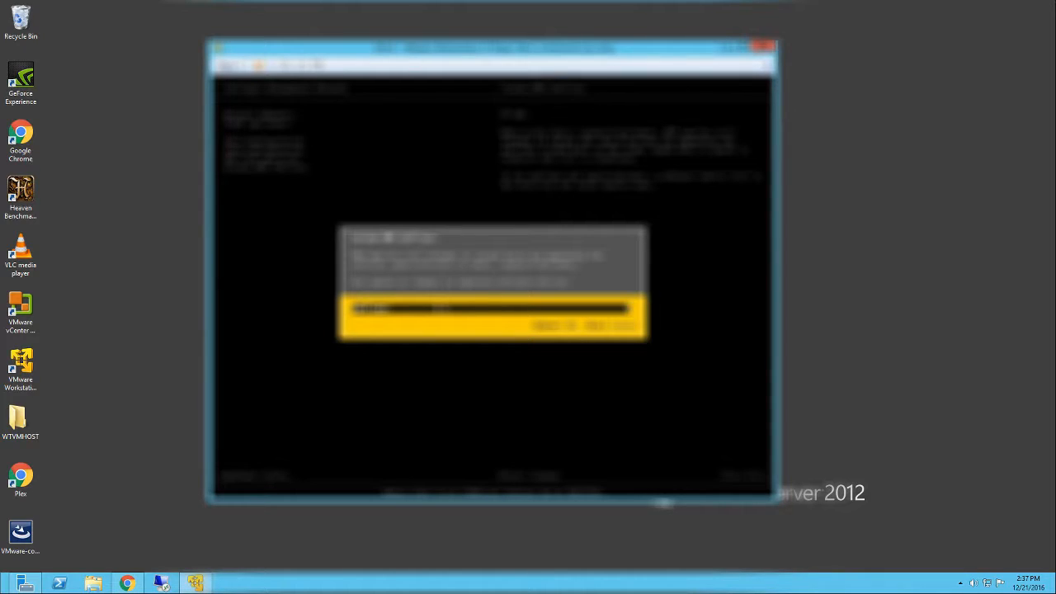
text(cal)
key(Return)
- Reopen the DNS configuration to check the server addresses and hostname, then close it
key(Up)
key(Return)
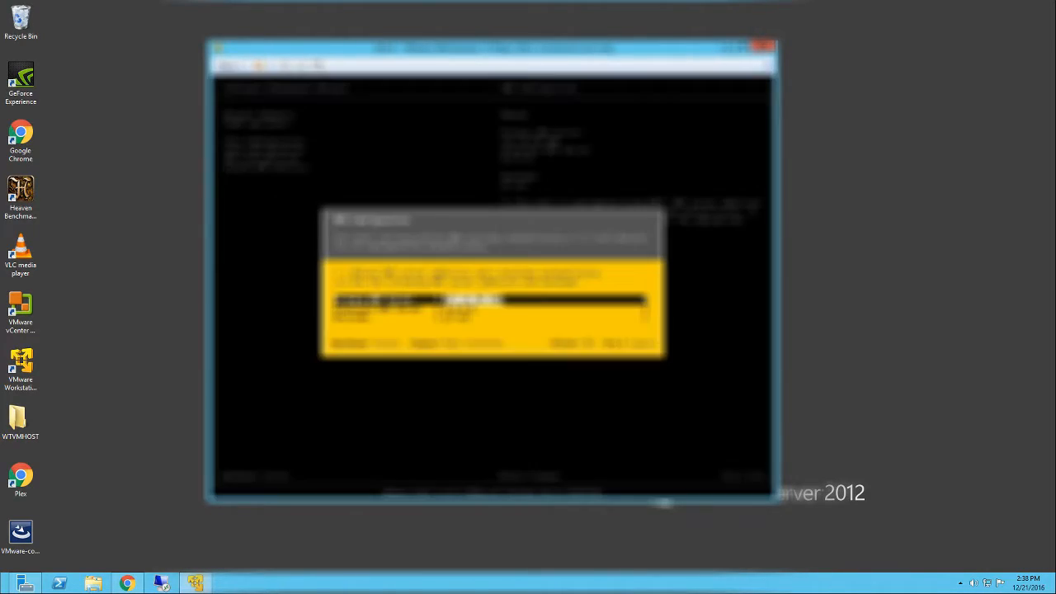
key(Down)
key(Down)
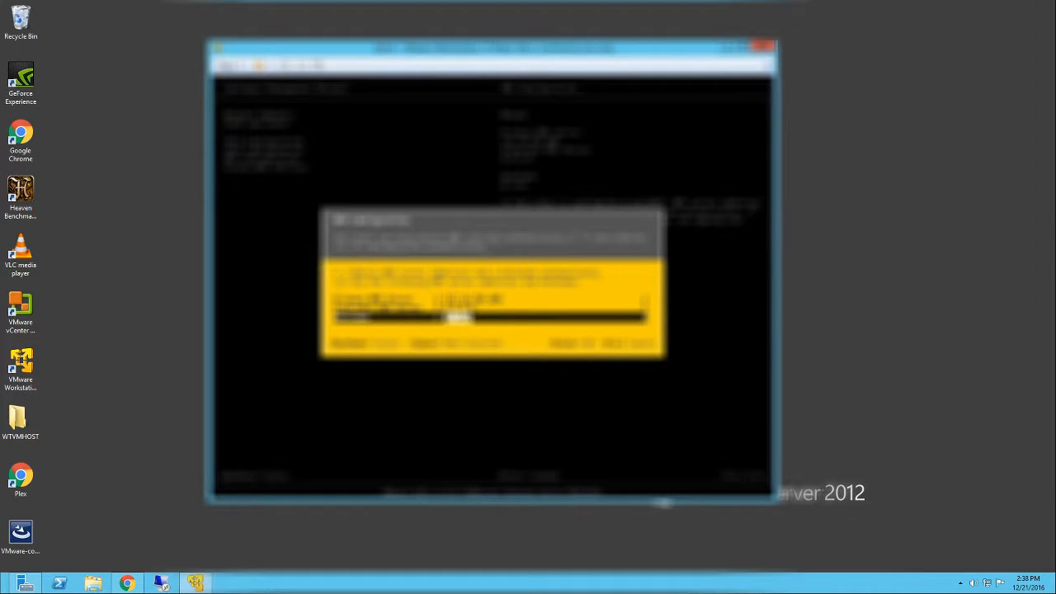
key(Return)
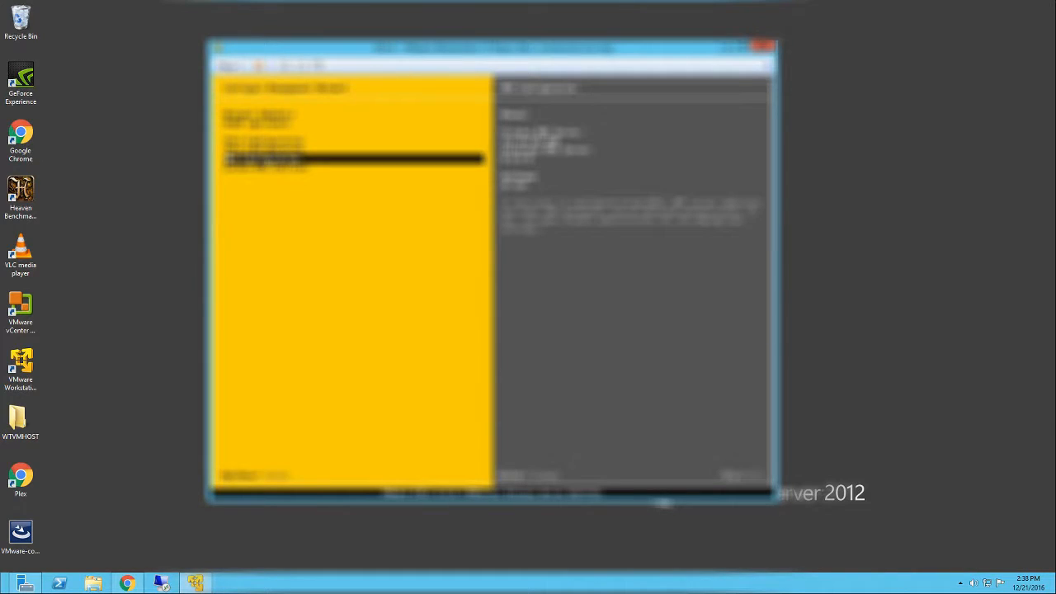
- Apply the management network changes with a network restart and return to the system customization screen
key(Return)
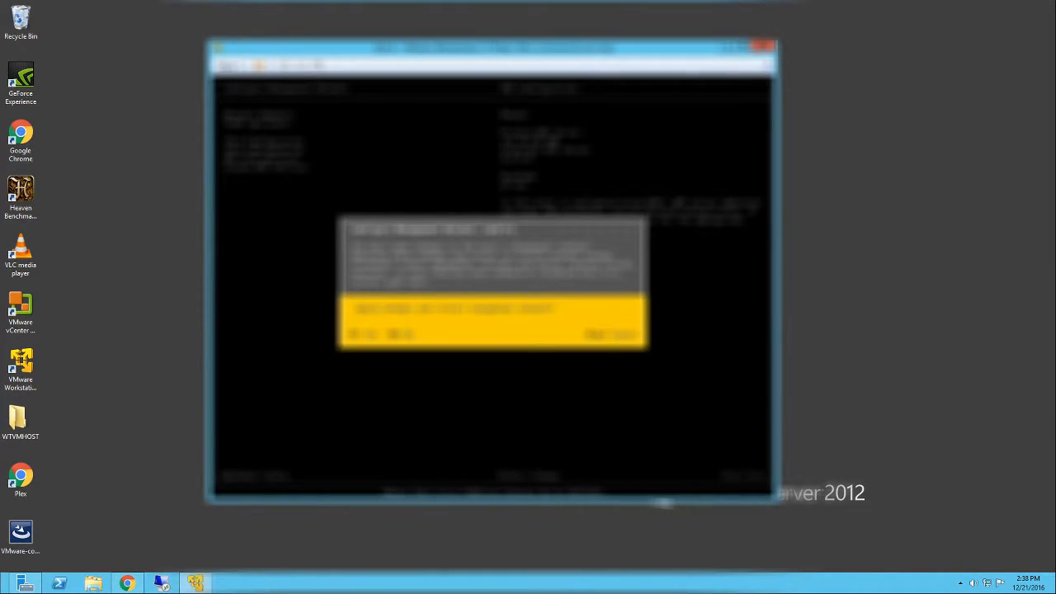
key(y)
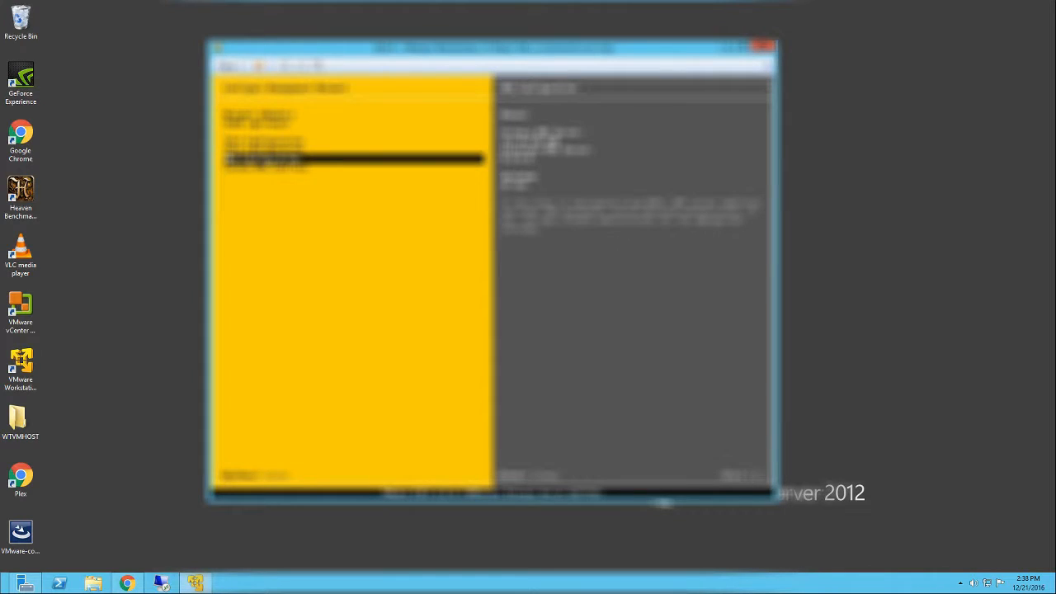
key(Escape)
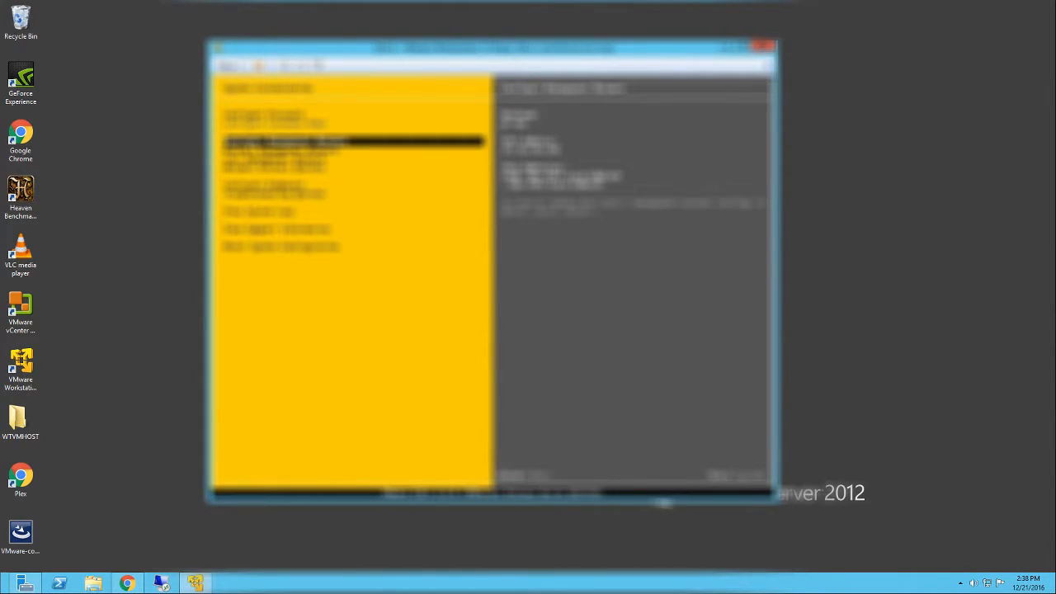
- Check the network adapters assigned to the management network, then return to the system customization screen
key(Return)
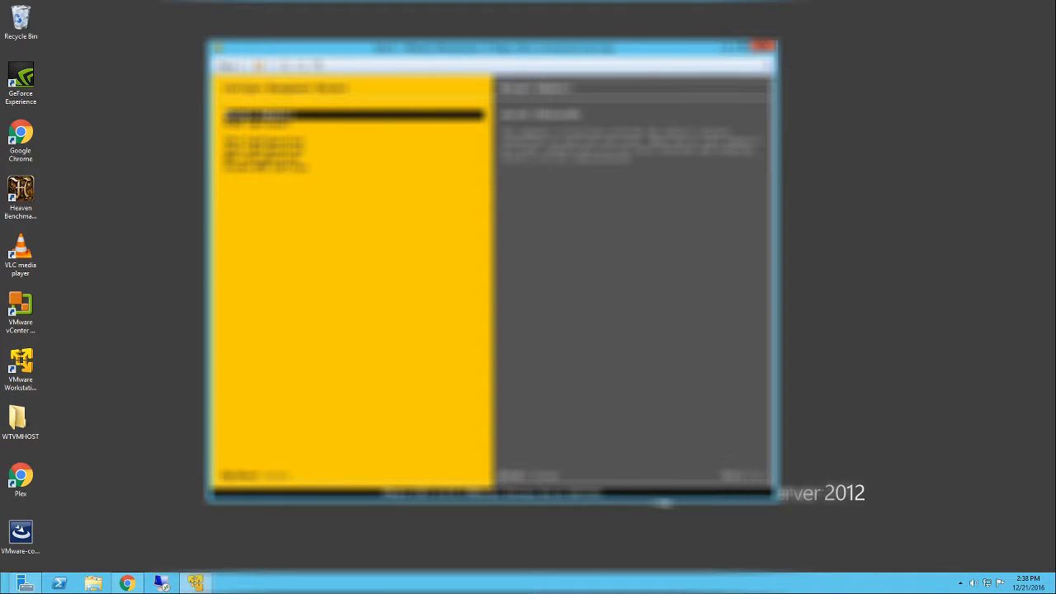
key(Return)
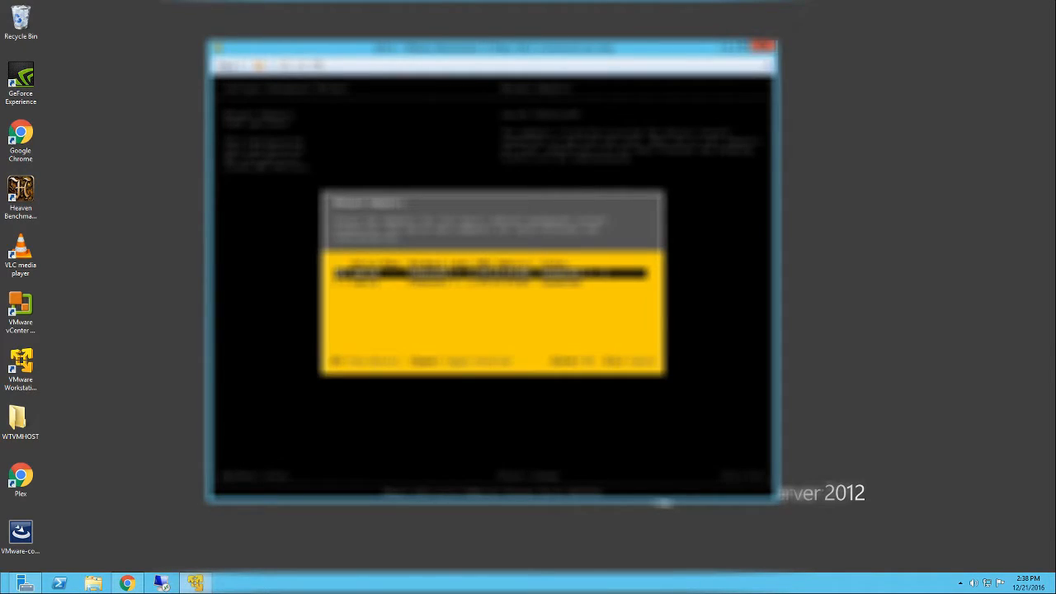
key(Return)
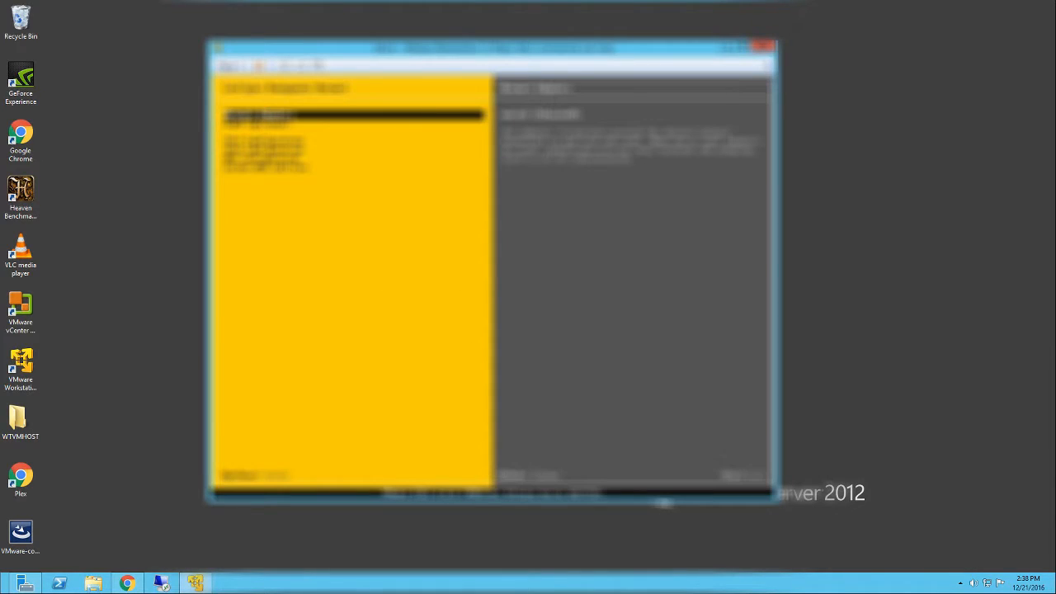
key(Escape)
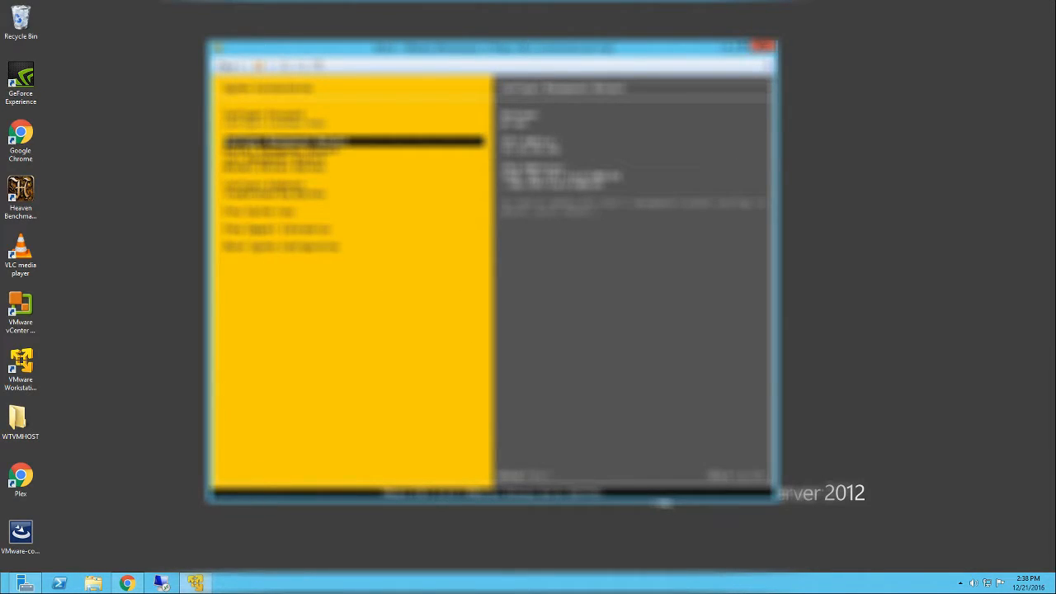
- In the management network's IPv4 configuration, replace the end of the IPv4 address with 100
key(Return)
key(Down)
key(Down)
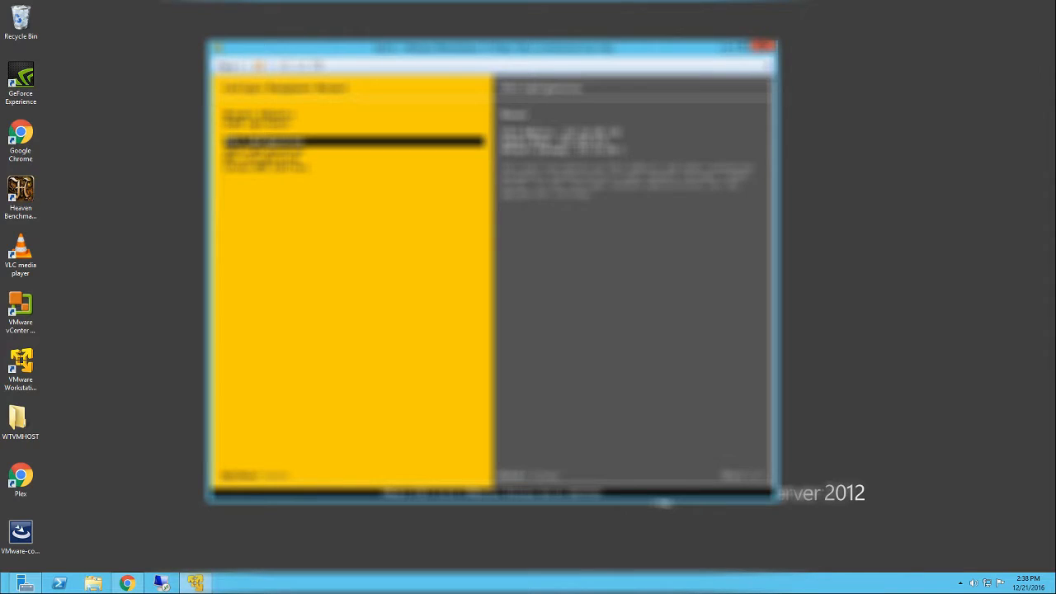
key(Return)
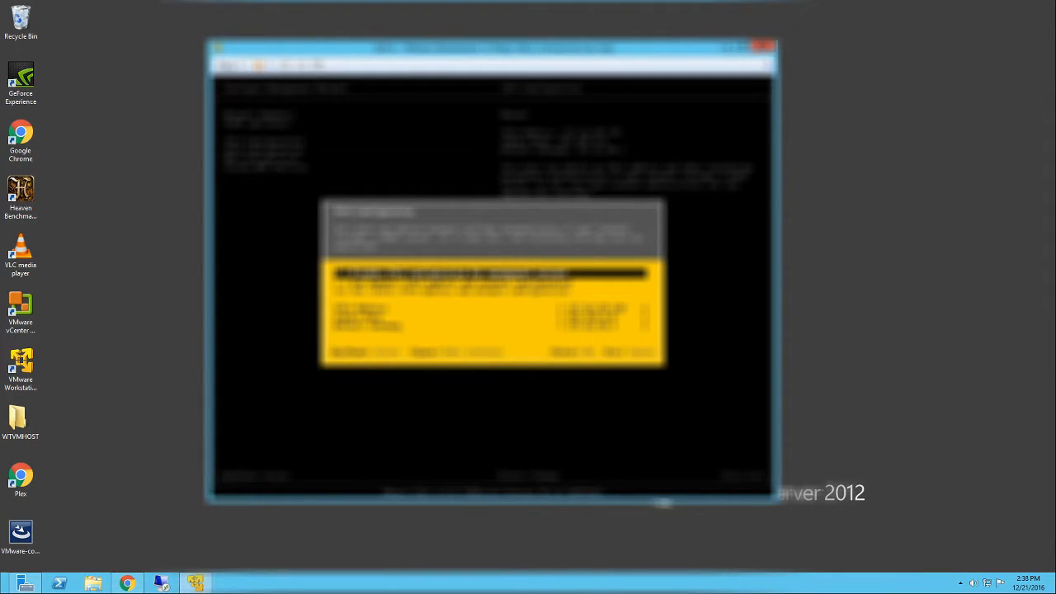
key(Down)
key(Down)
key(Down)
key(BackSpace)
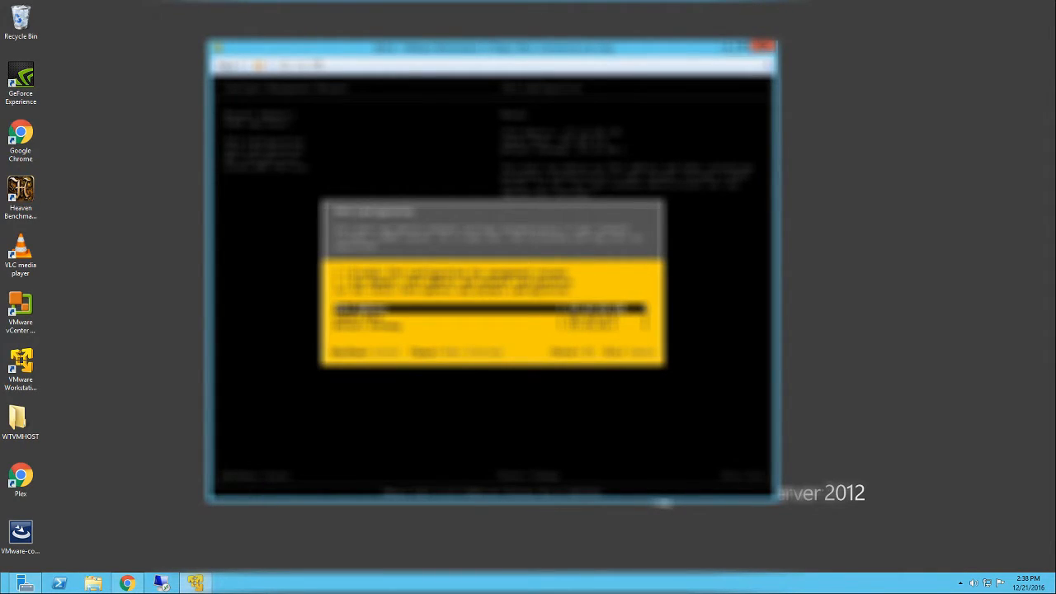
key(BackSpace)
key(BackSpace)
key(BackSpace)
text(100)
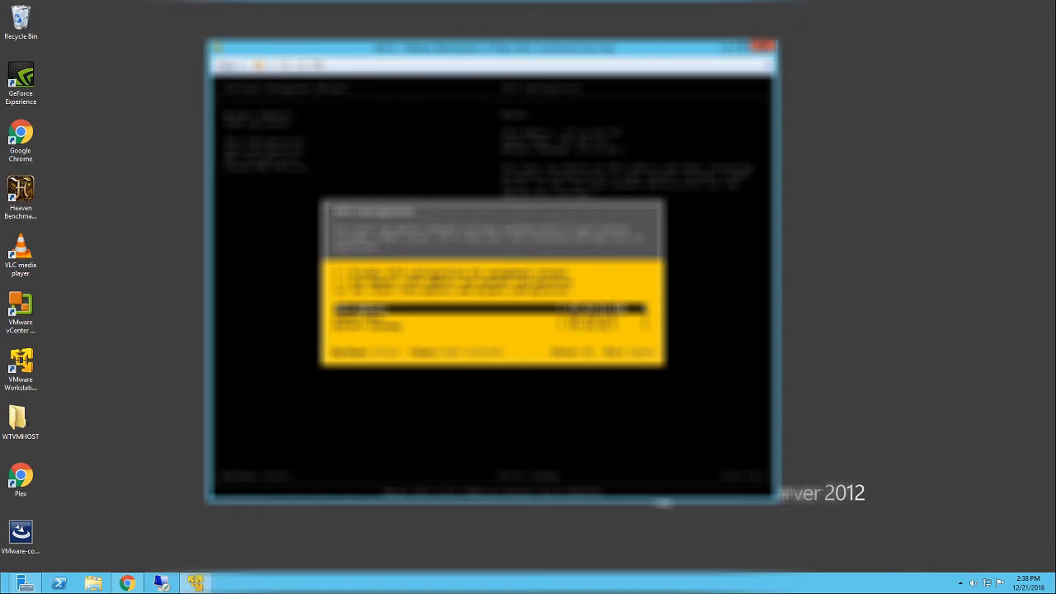